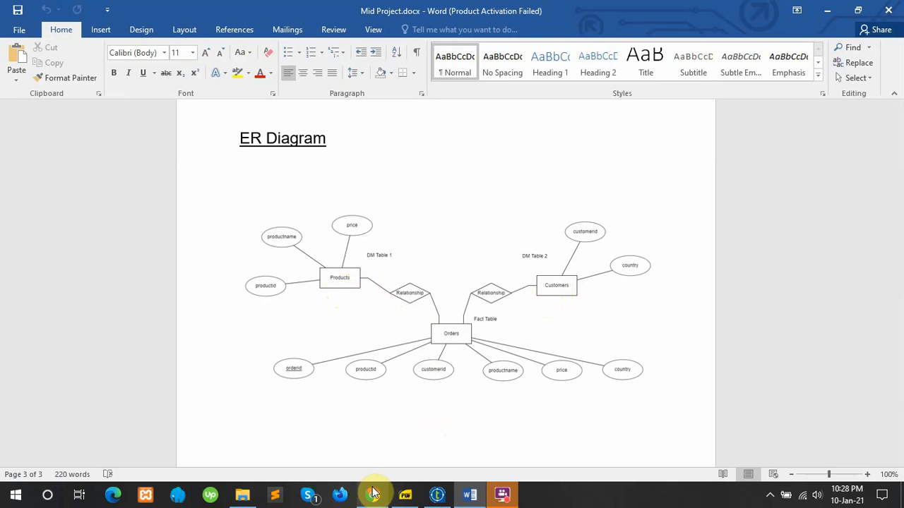
# Step: Switch from the Word ER diagram to Talend's 'test 0.1' job feeding tMap_1 into testtable
pyautogui.moveTo(440, 498)
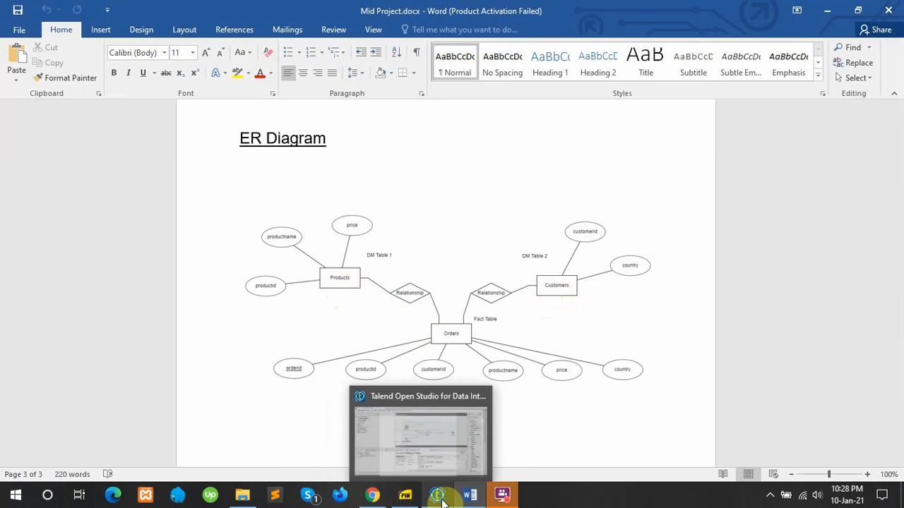
pyautogui.click(440, 498)
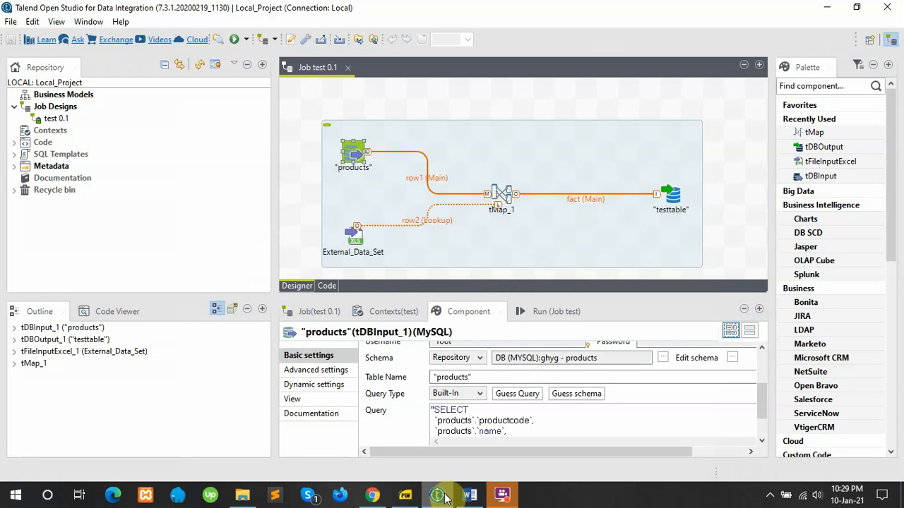
# Step: Review the pgAdmin 4 and purchase_report phpMyAdmin tabs in Chrome, then bring up File Explorer
pyautogui.click(382, 498)
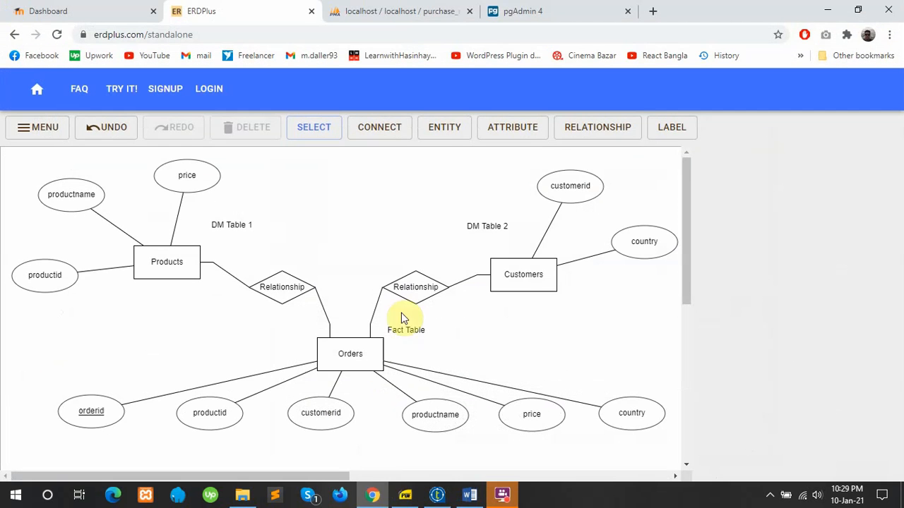
pyautogui.click(524, 9)
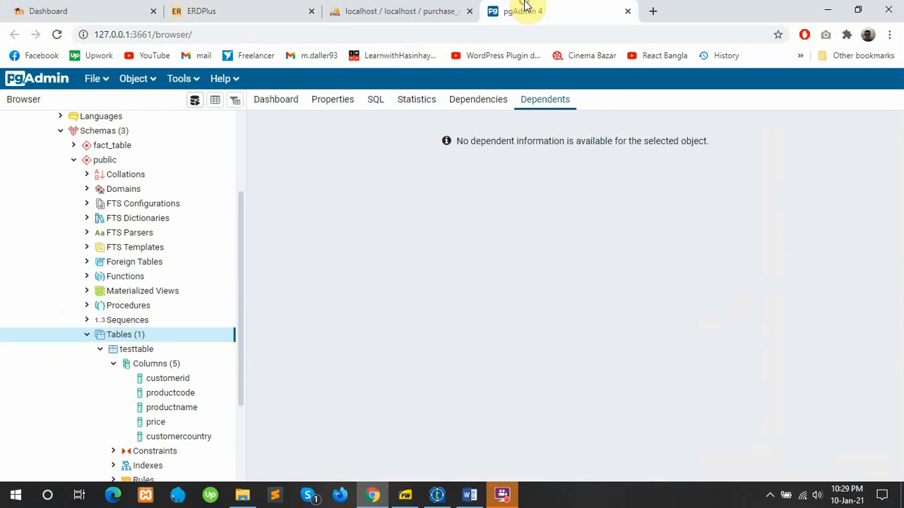
pyautogui.click(439, 6)
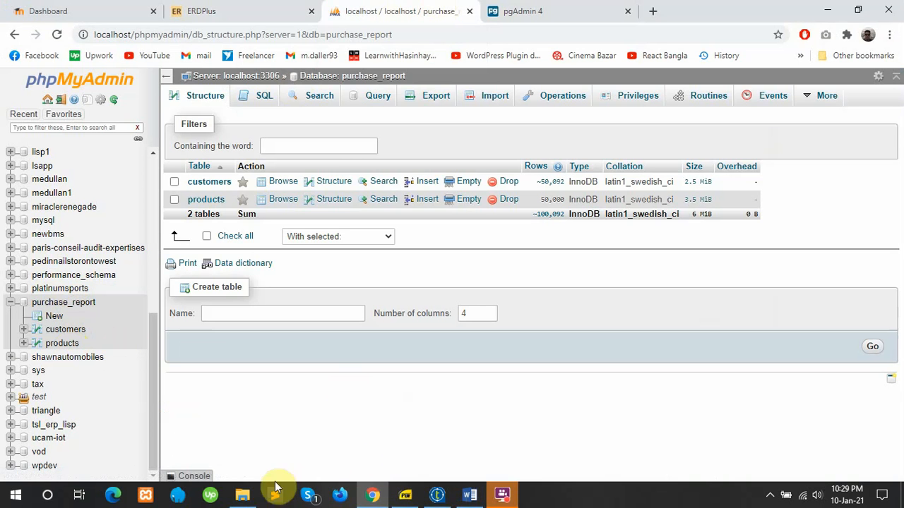
pyautogui.click(242, 495)
# Step: Open customers.xlsx from Downloads in Excel and dismiss the Office activation notice
pyautogui.click(44, 108)
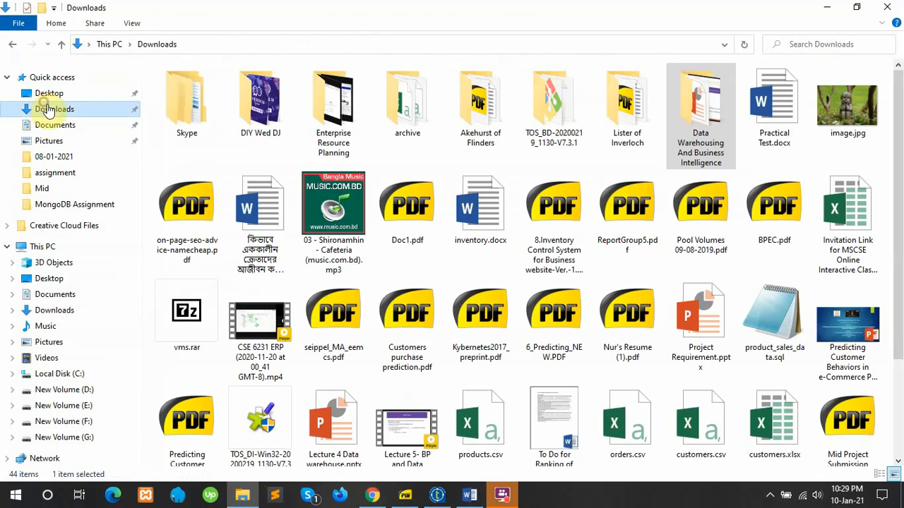
pyautogui.scroll(-3, 353, 283)
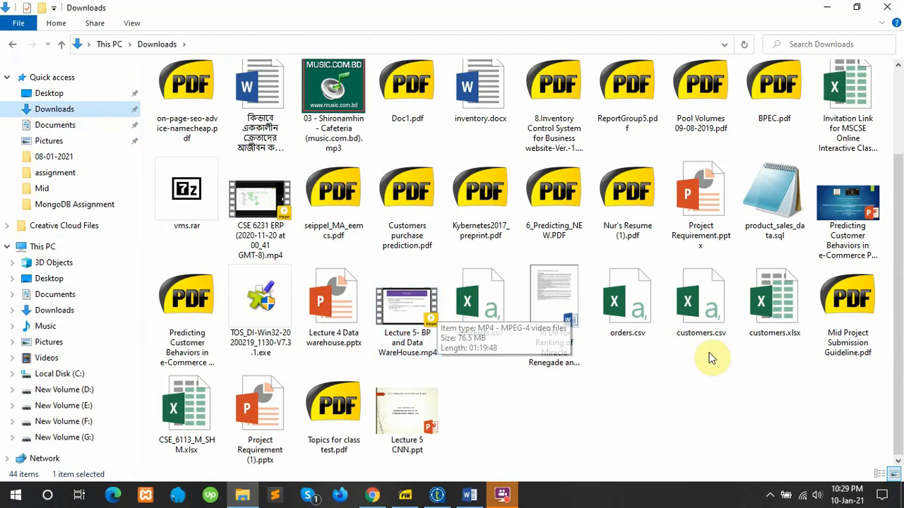
pyautogui.doubleClick(773, 321)
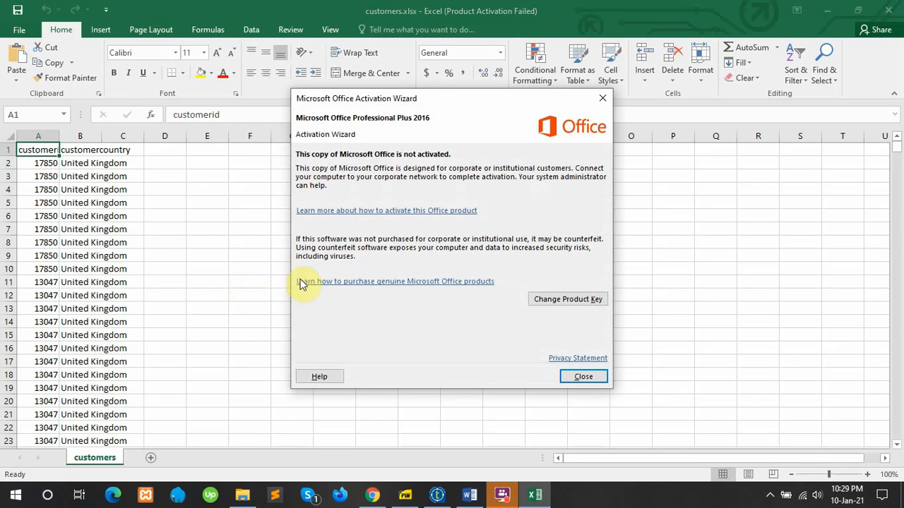
pyautogui.click(588, 374)
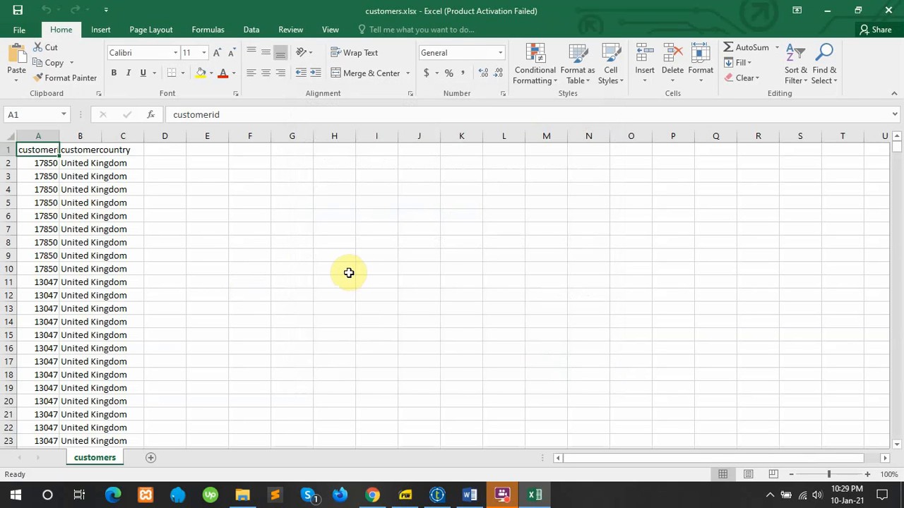
pyautogui.moveTo(438, 497)
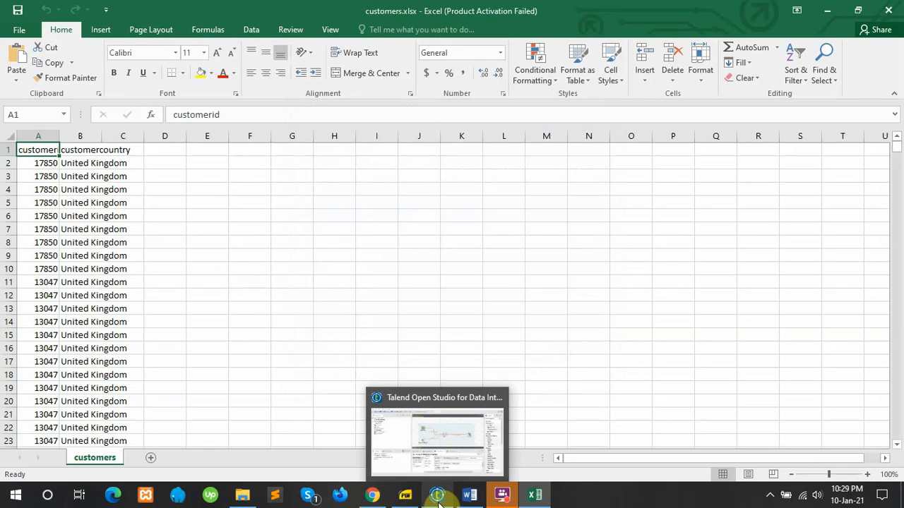
# Step: Start a new job under Job Designs named DW_Project with purpose 'Mid Project'
pyautogui.click(437, 496)
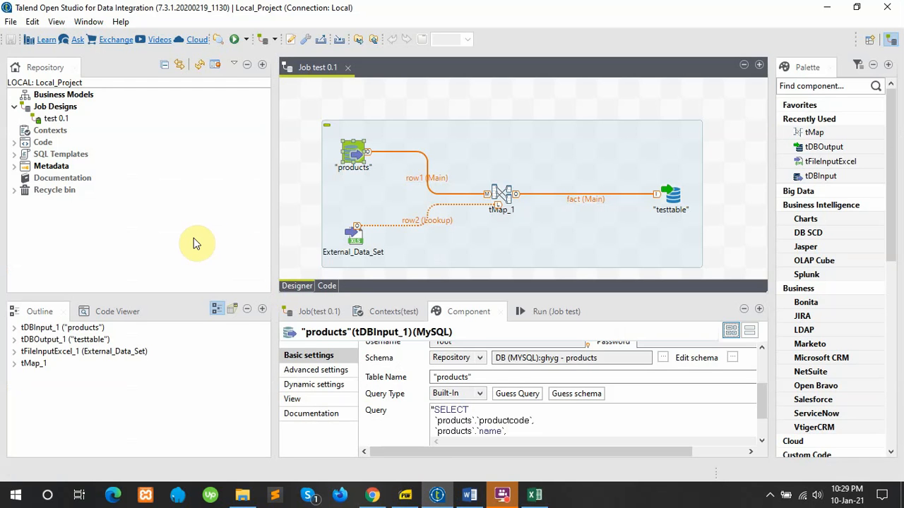
pyautogui.rightClick(60, 98)
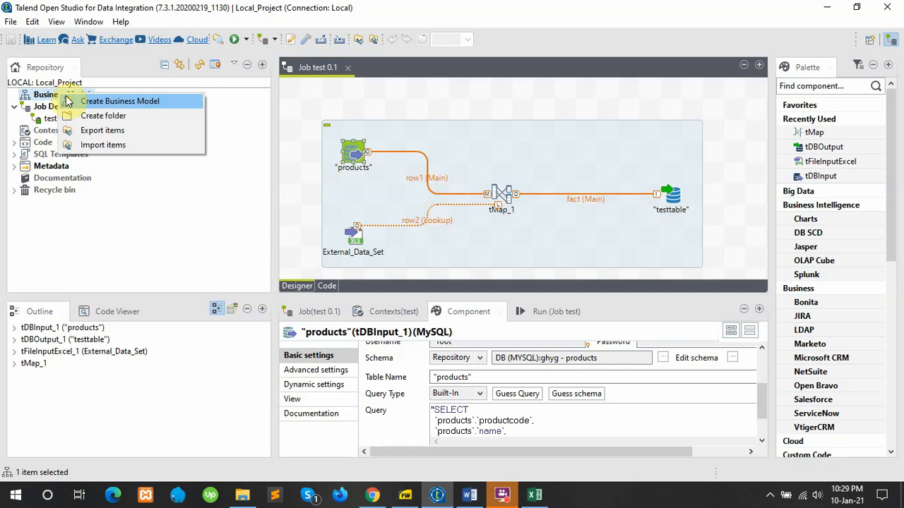
pyautogui.rightClick(63, 108)
pyautogui.click(68, 114)
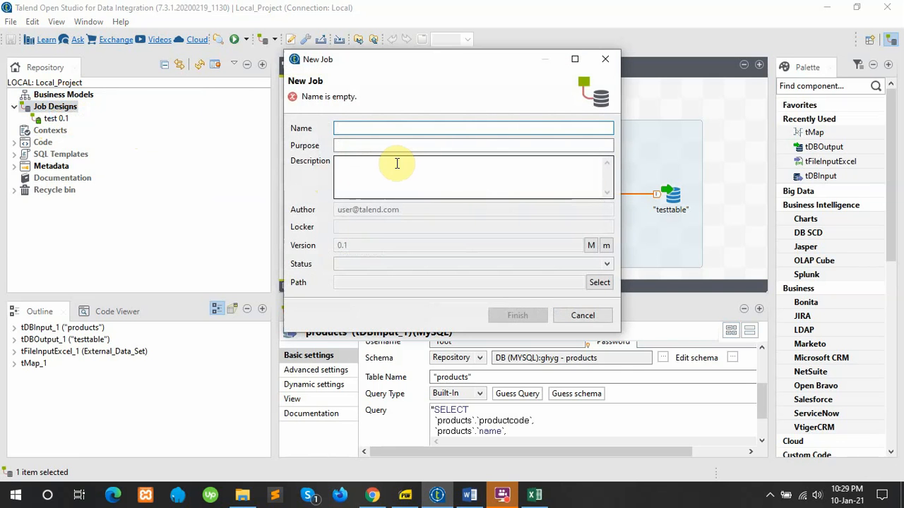
pyautogui.write('DW_Proj')
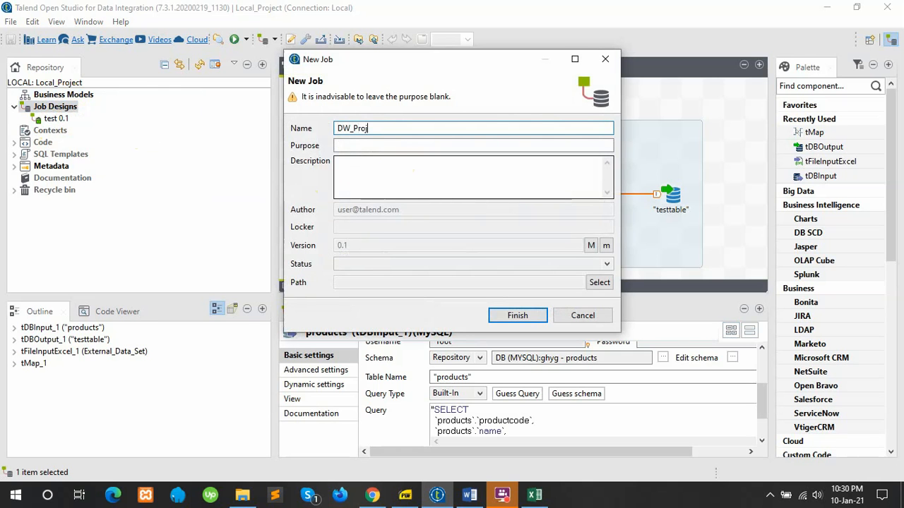
pyautogui.write('ect')
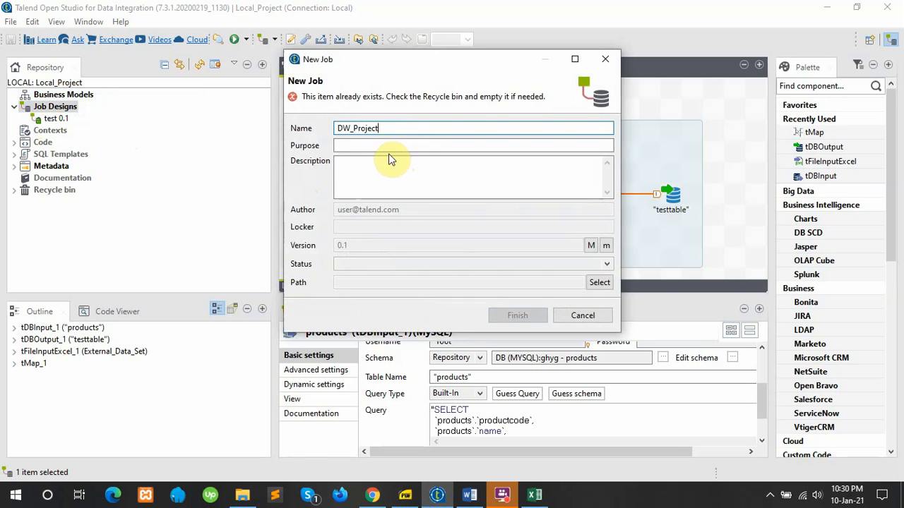
pyautogui.click(389, 149)
pyautogui.write('Mid Proje')
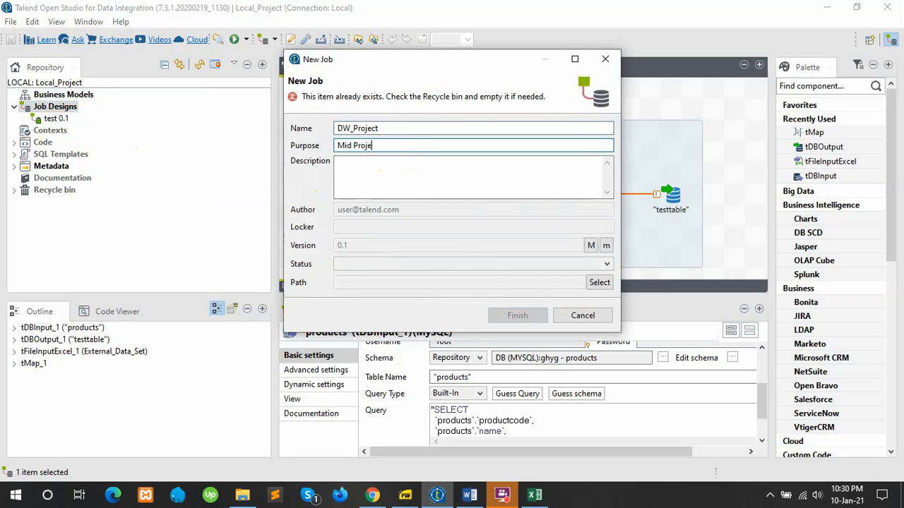
pyautogui.write('ct')
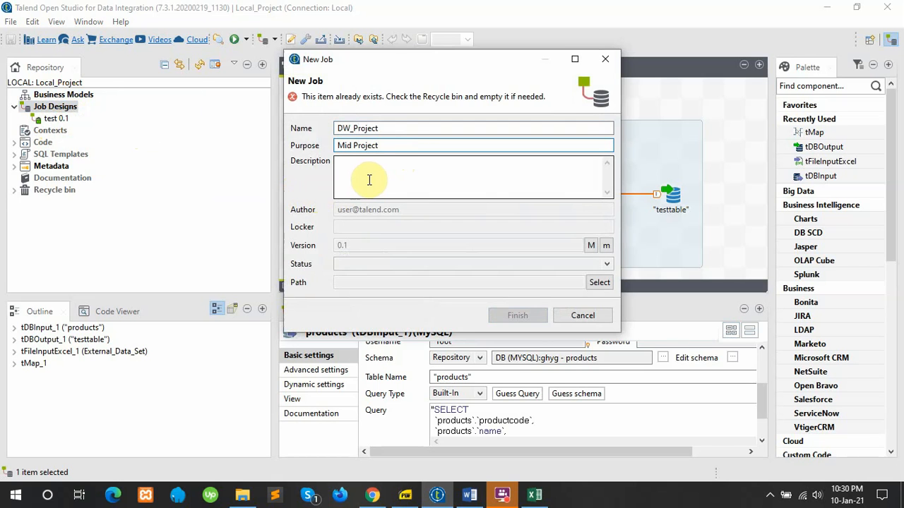
# Step: Correct the job name to dw_project_1 and the purpose to mid_project
pyautogui.click(406, 129)
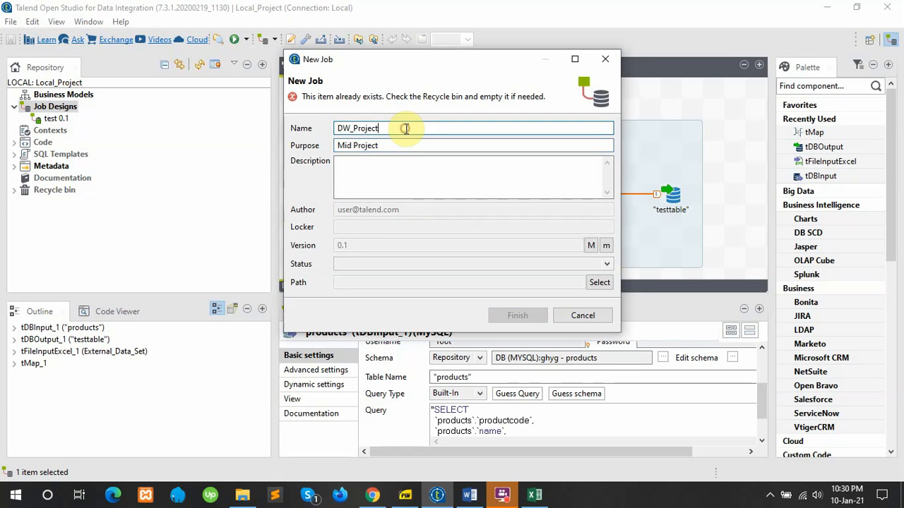
pyautogui.click(353, 145)
pyautogui.press('BackSpace')
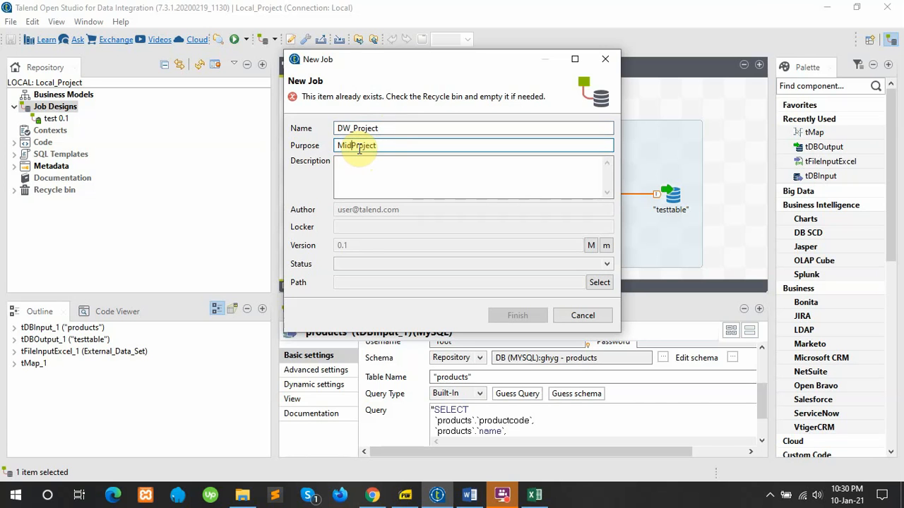
pyautogui.write('_')
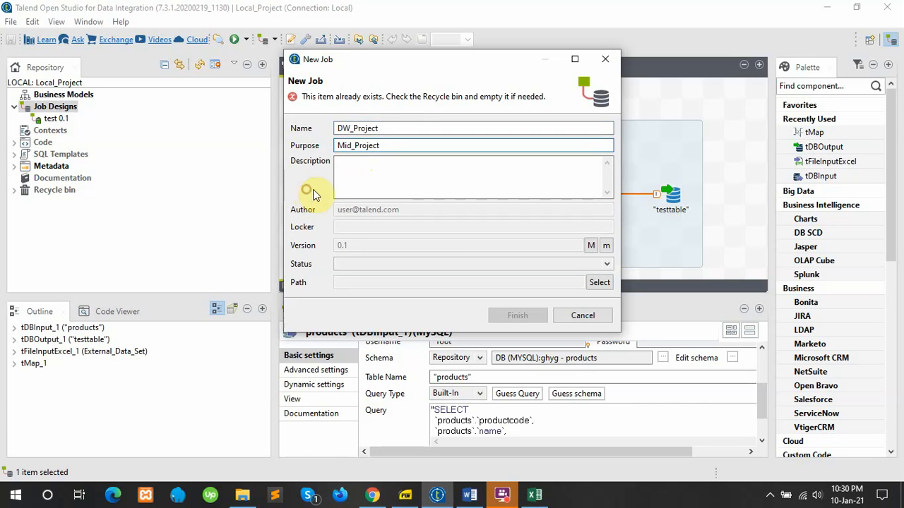
pyautogui.click(354, 129)
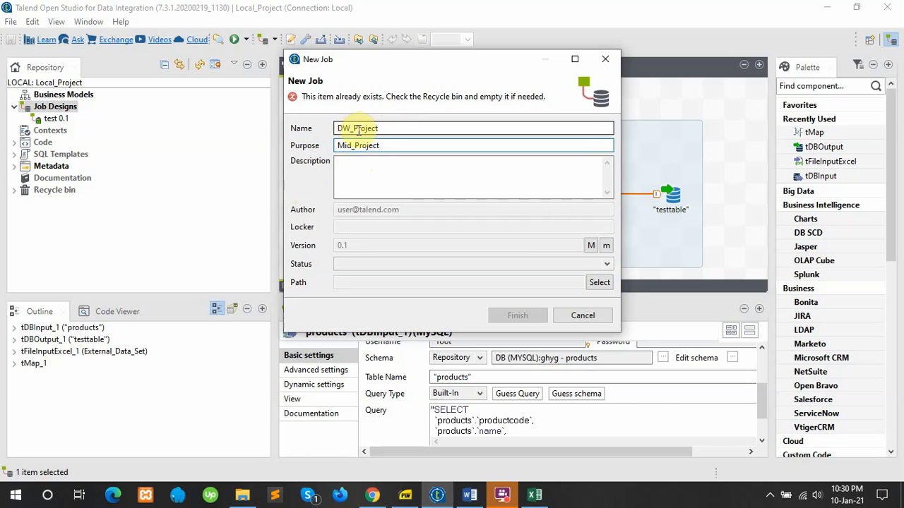
pyautogui.click(353, 128)
pyautogui.press('Delete')
pyautogui.write('p')
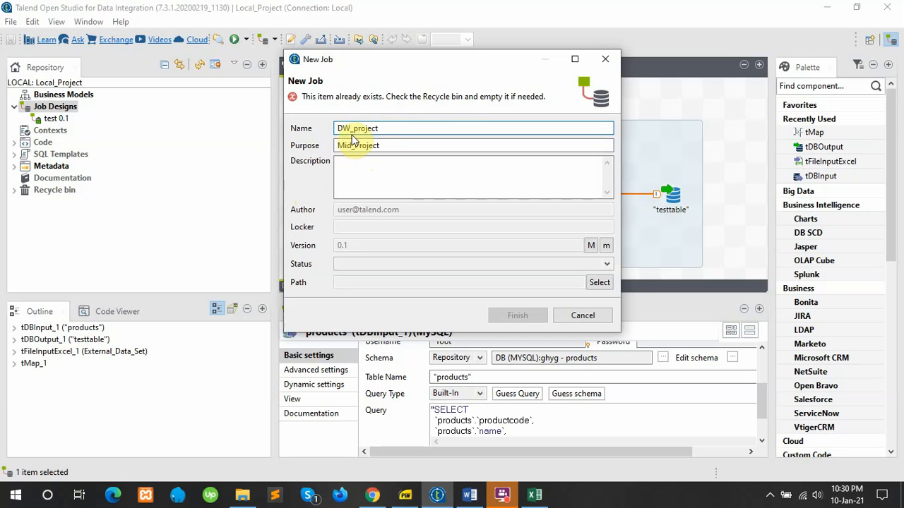
pyautogui.moveTo(351, 128); pyautogui.dragTo(333, 129)
pyautogui.write('dw')
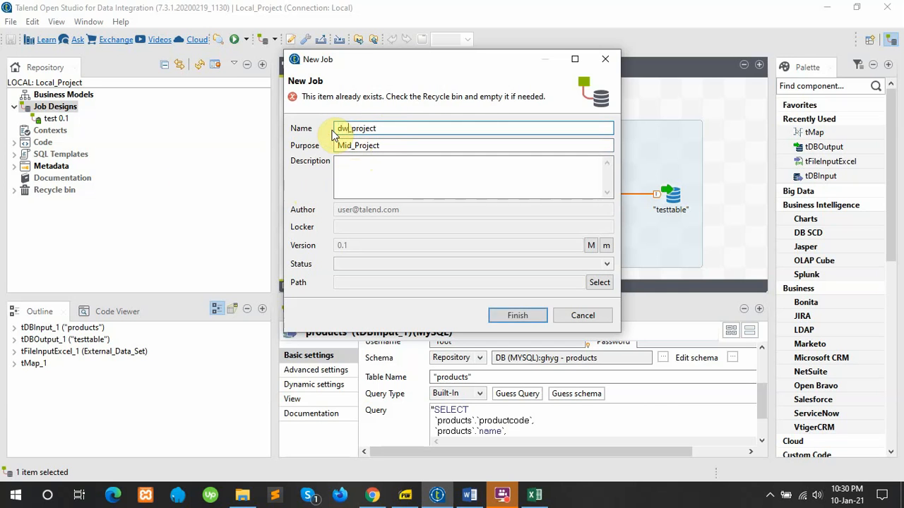
pyautogui.click(344, 147)
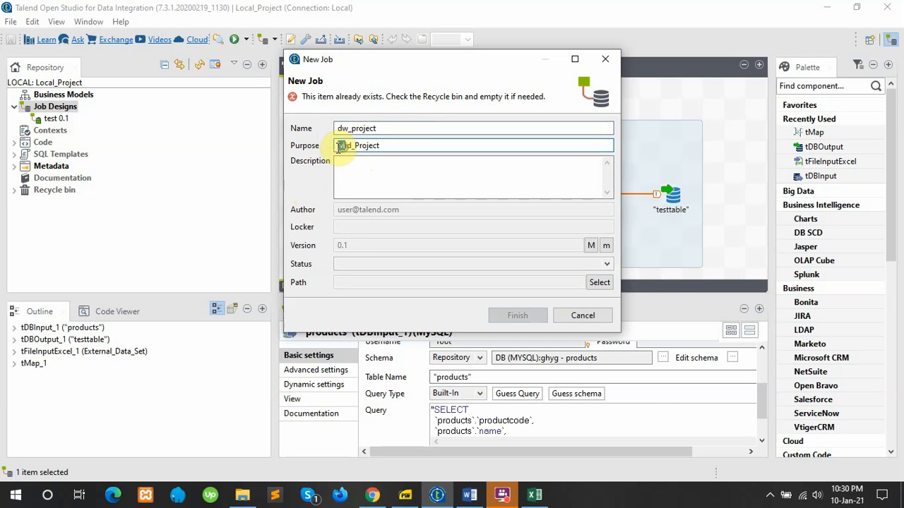
pyautogui.moveTo(338, 146); pyautogui.dragTo(360, 146)
pyautogui.write('my')
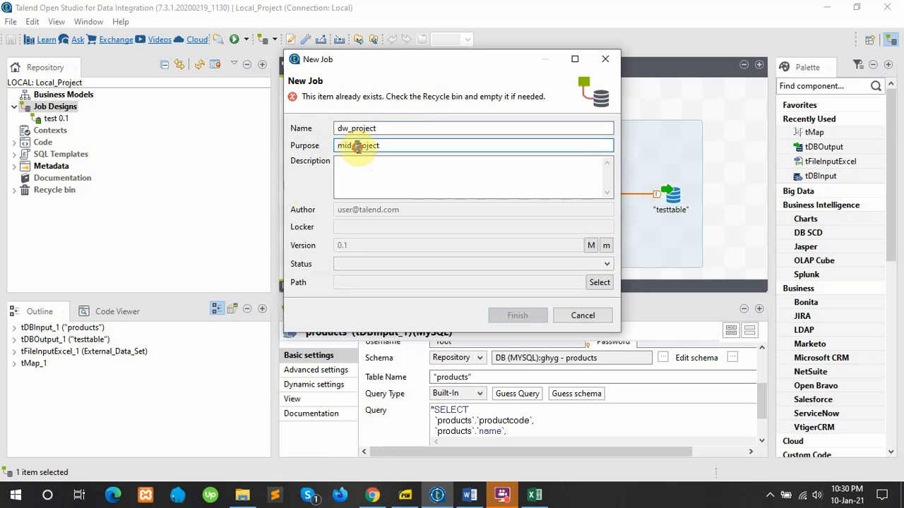
pyautogui.write('p')
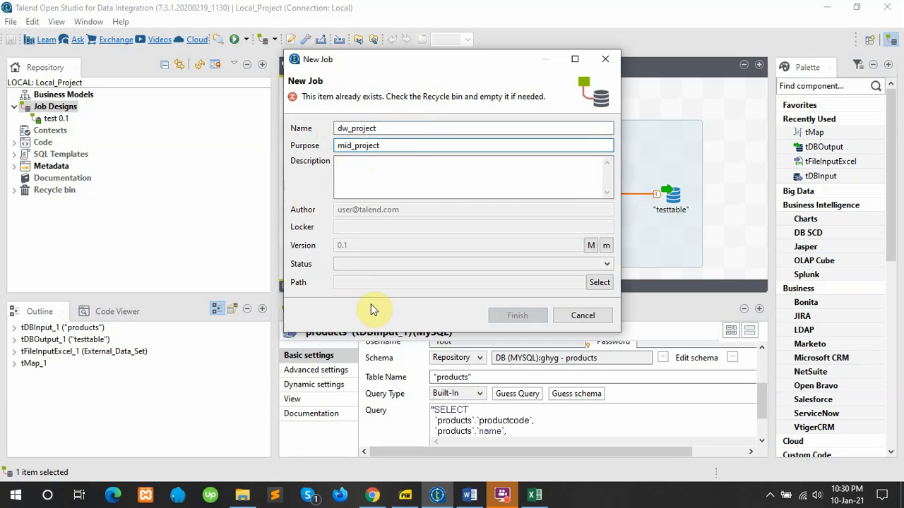
pyautogui.click(388, 128)
pyautogui.write('_1')
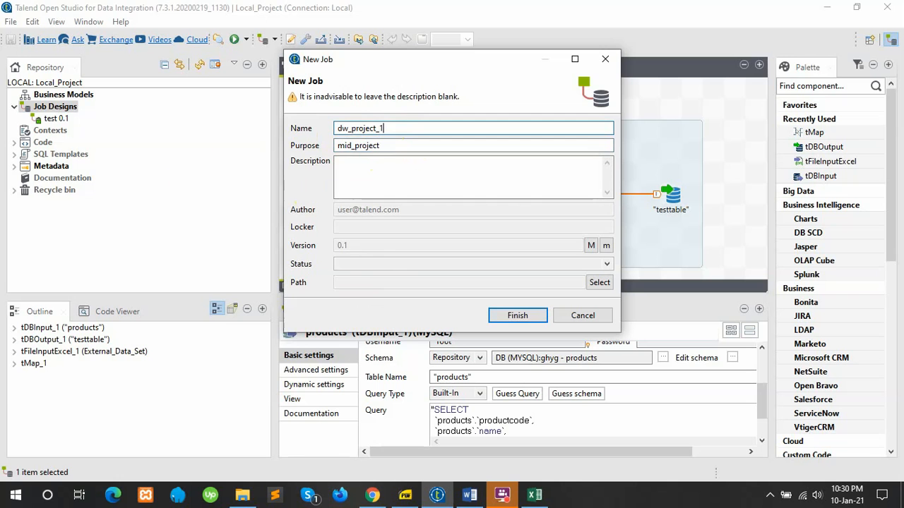
# Step: Create the dw_project_1 job, then open the context menu of Metadata's File Excel category
pyautogui.click(507, 316)
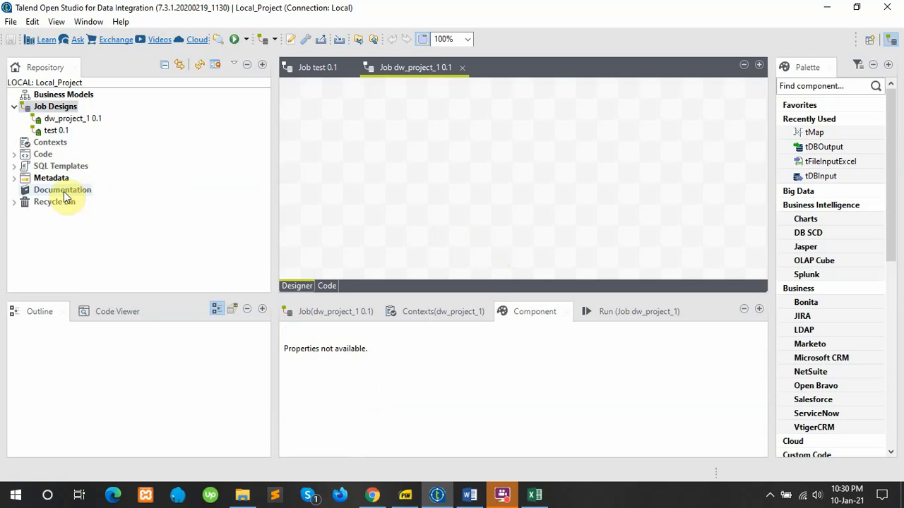
pyautogui.click(14, 178)
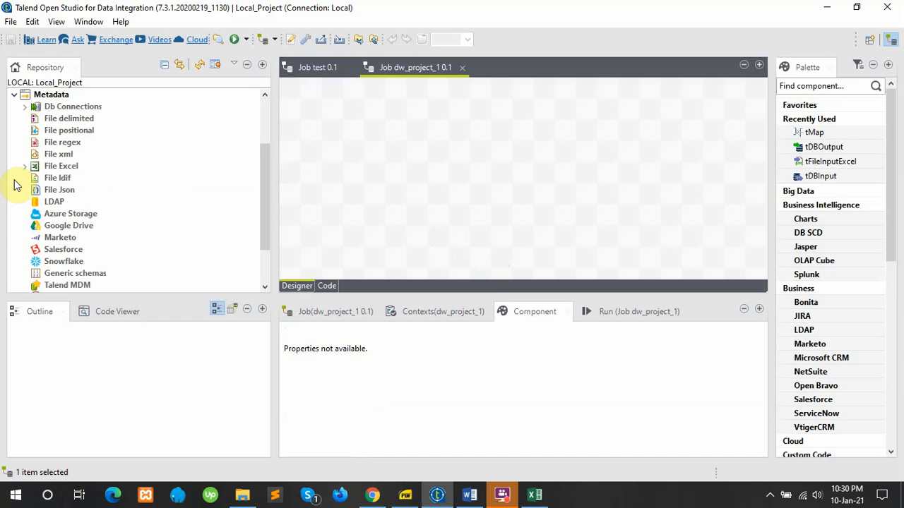
pyautogui.click(57, 170)
pyautogui.rightClick(56, 173)
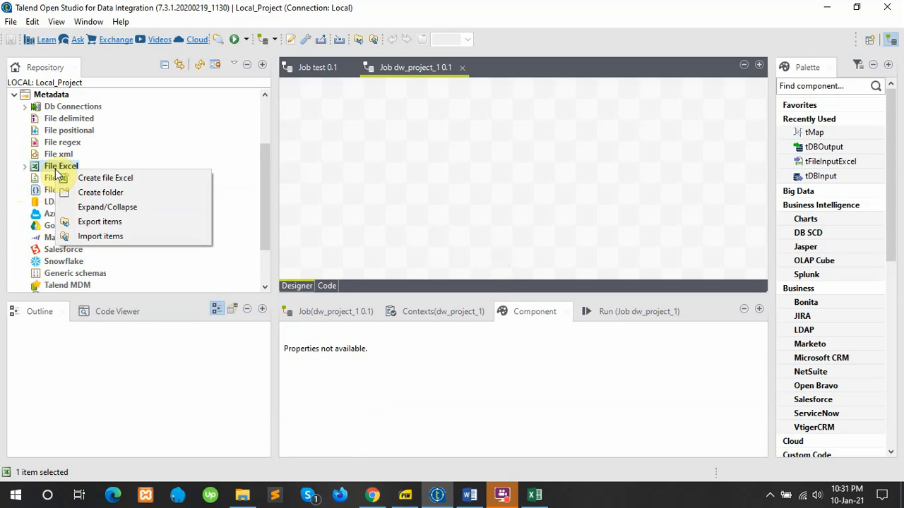
# Step: Create Excel file metadata named customer_dataset with purpose customer_data and continue to step 2
pyautogui.click(86, 180)
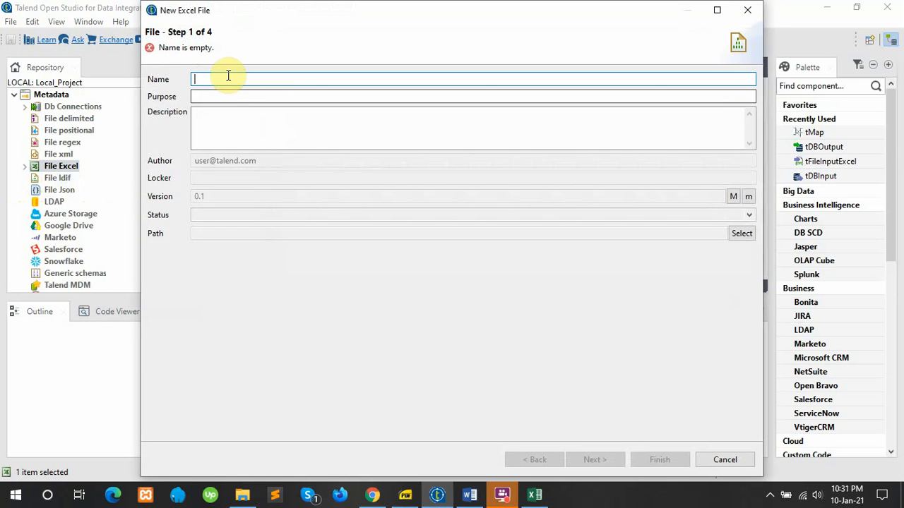
pyautogui.click(229, 76)
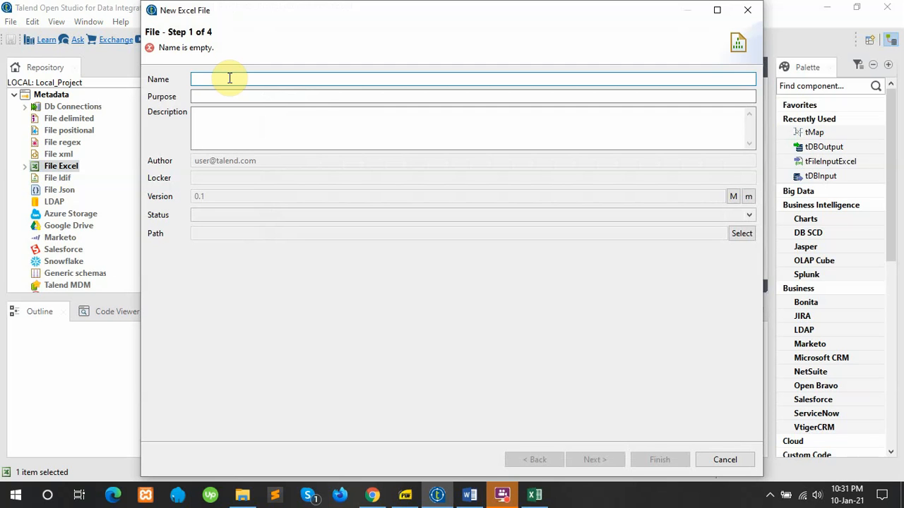
pyautogui.write('customer')
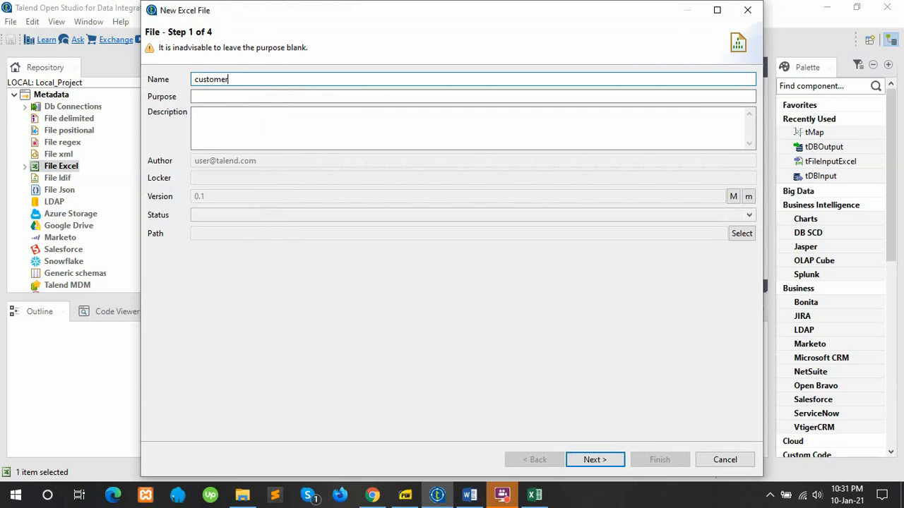
pyautogui.write('_dataset')
pyautogui.click(231, 98)
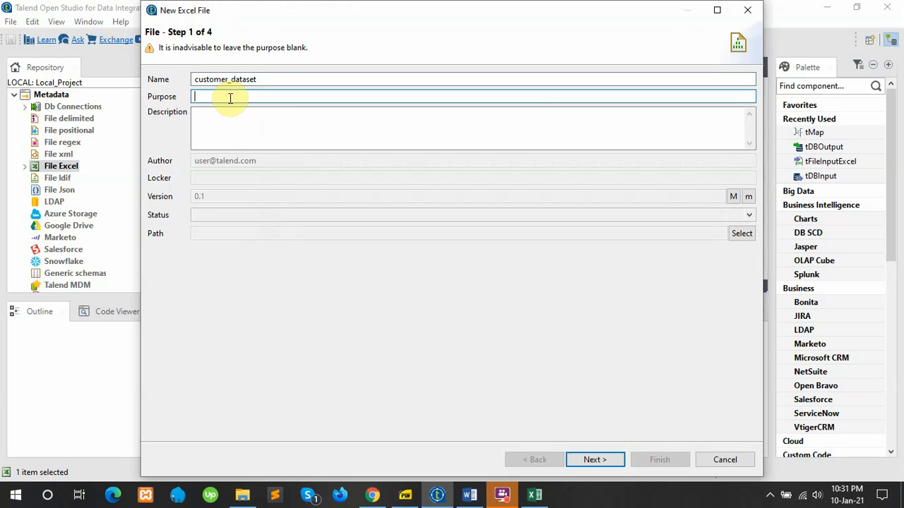
pyautogui.write('customer_data')
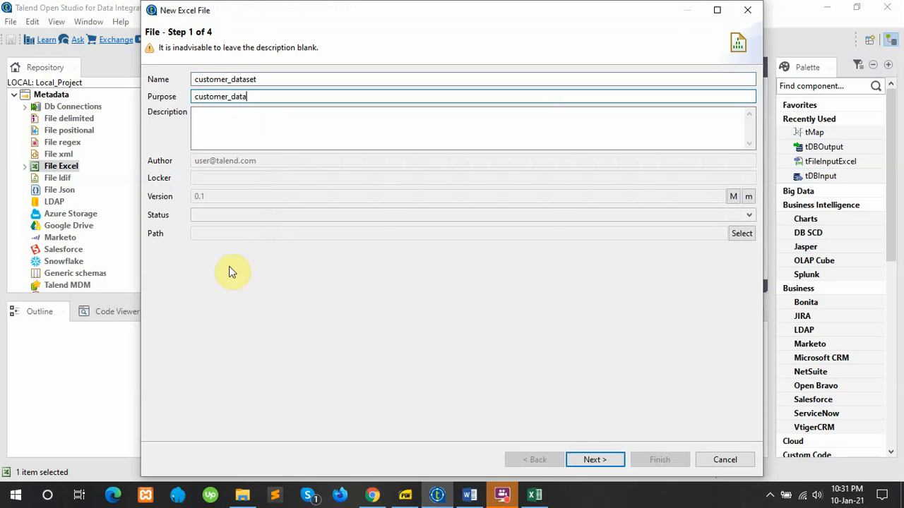
pyautogui.click(596, 459)
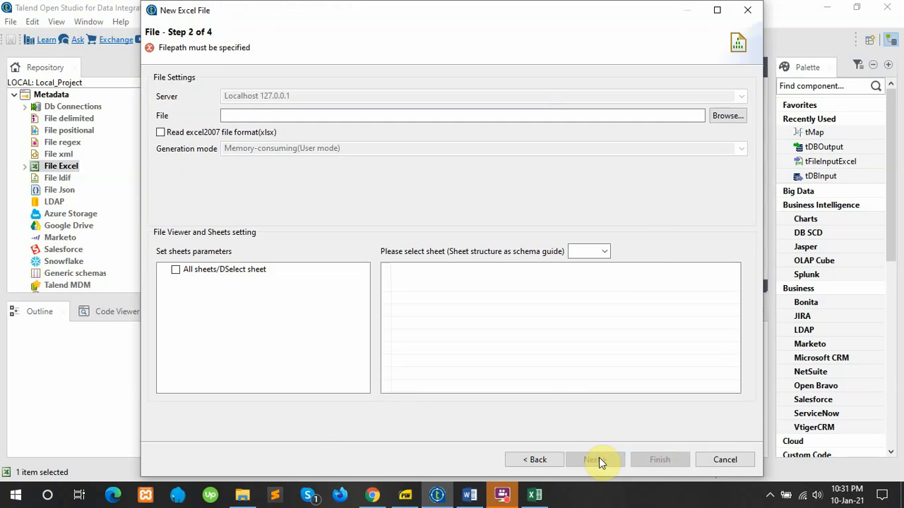
# Step: Load customers.xlsx with all sheets included and use its heading row as column names
pyautogui.click(724, 120)
pyautogui.scroll(-10, 345, 205)
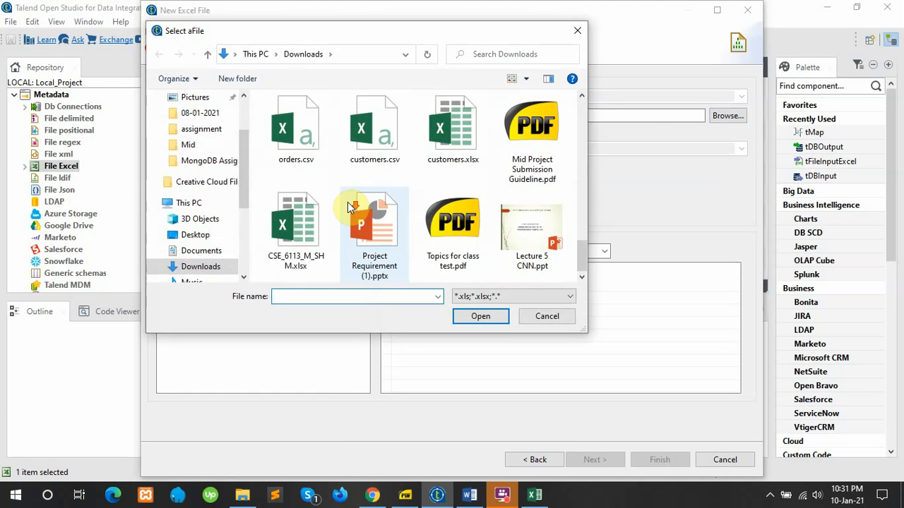
pyautogui.click(452, 133)
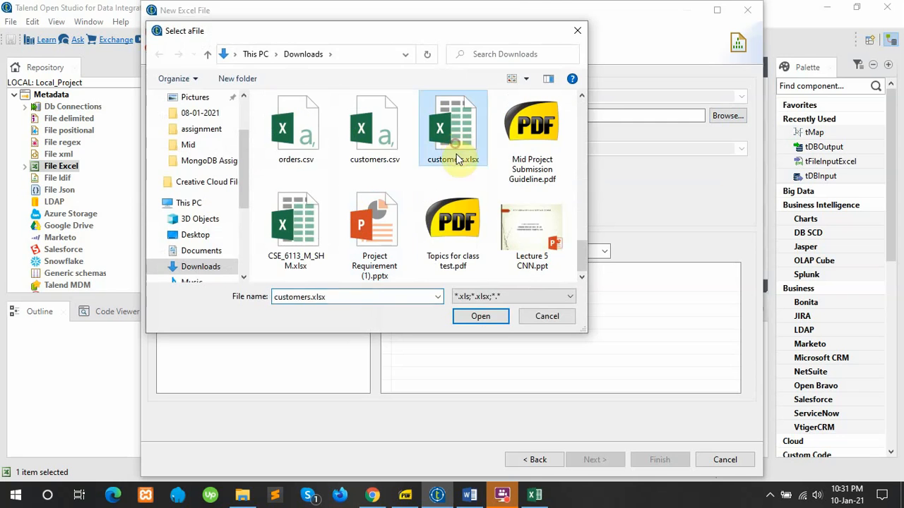
pyautogui.click(472, 317)
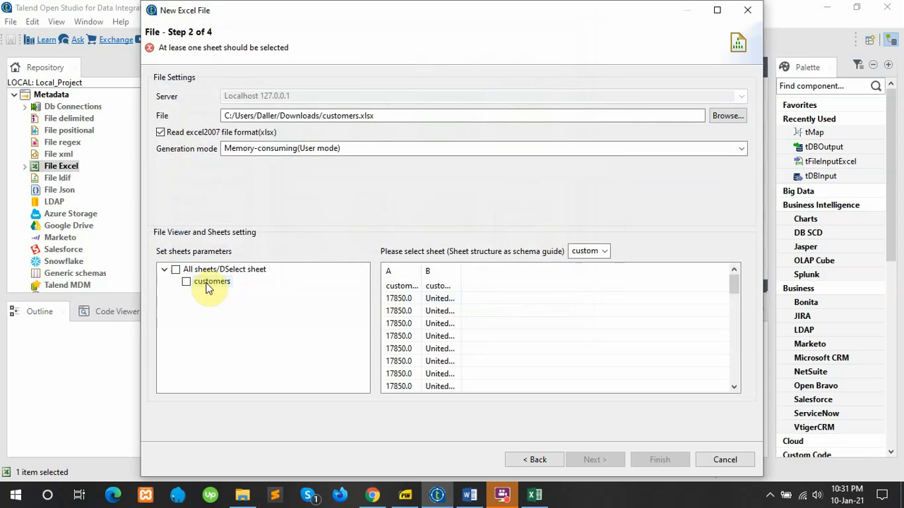
pyautogui.click(176, 271)
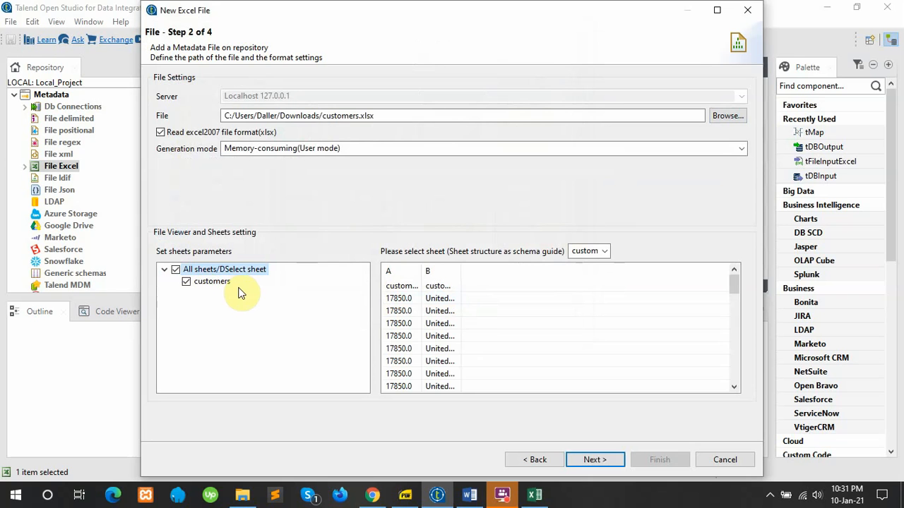
pyautogui.click(595, 461)
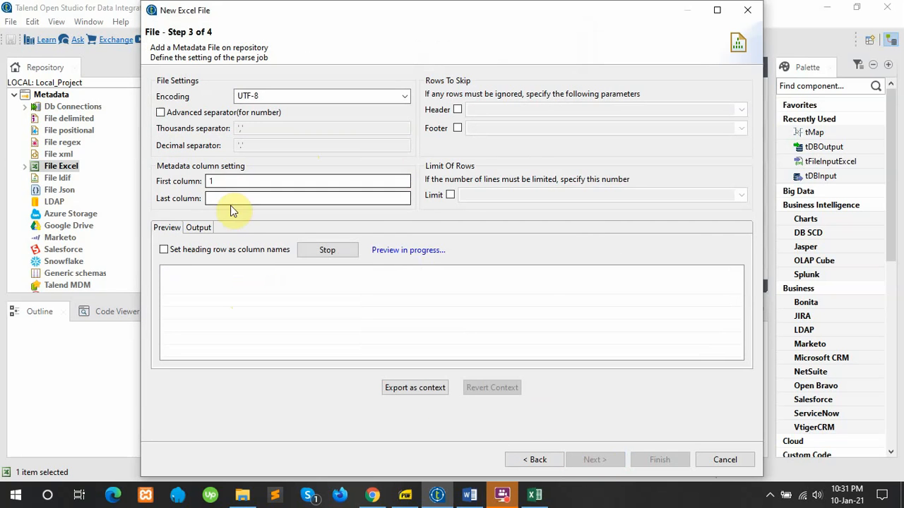
pyautogui.click(165, 251)
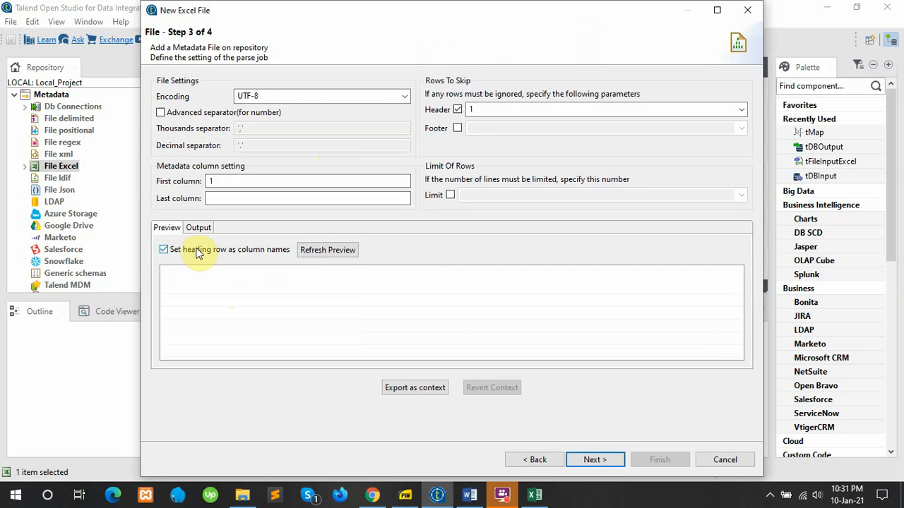
pyautogui.click(327, 251)
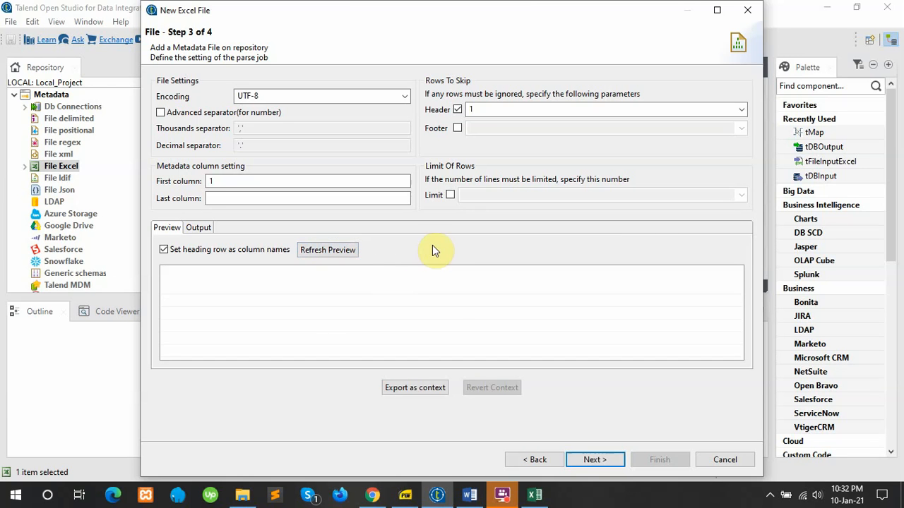
pyautogui.click(505, 497)
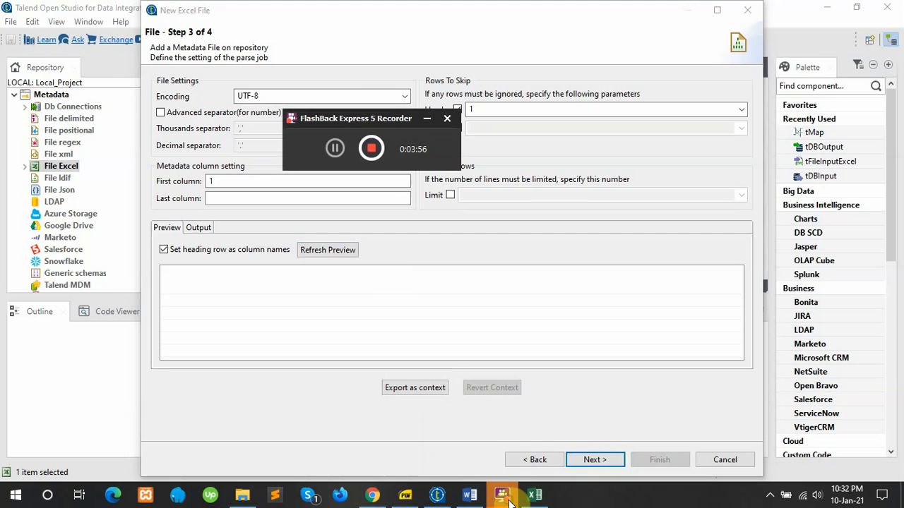
# Step: Re-select customers.xlsx with all sheets included and advance to the parse settings
pyautogui.click(336, 149)
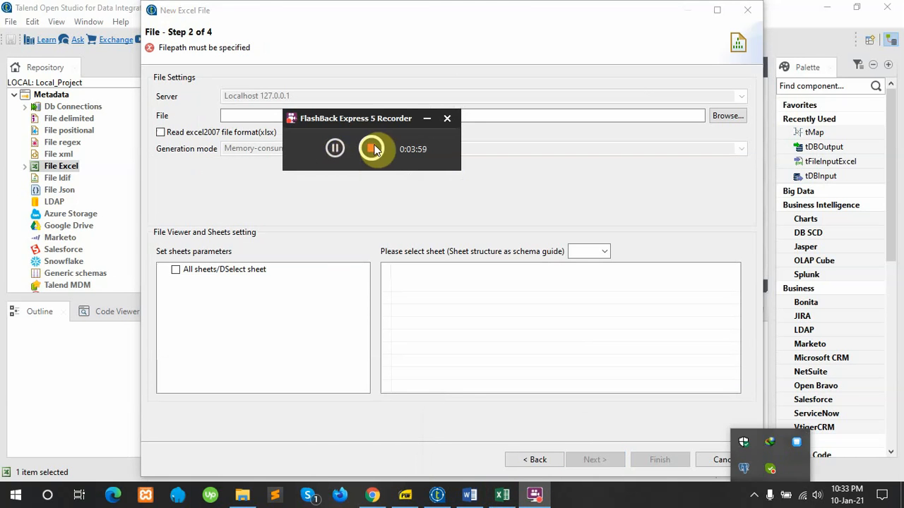
pyautogui.click(427, 120)
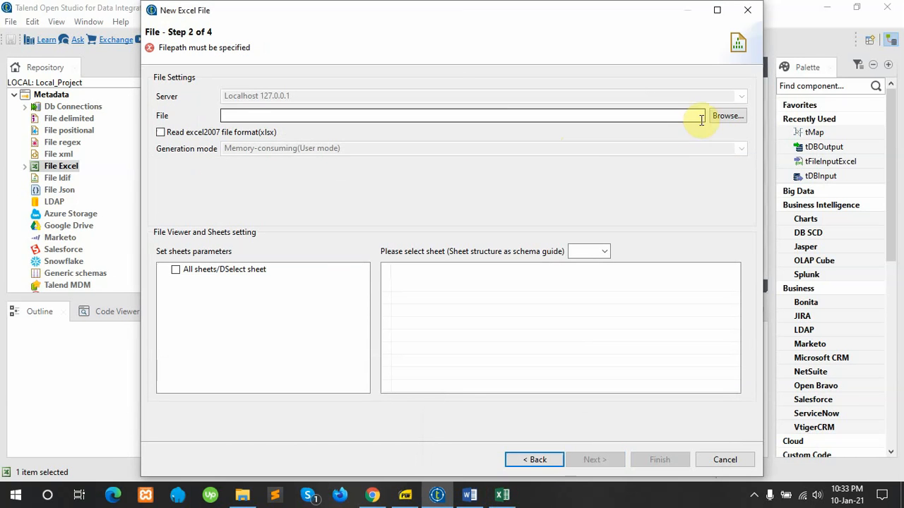
pyautogui.click(726, 116)
pyautogui.scroll(-10, 472, 173)
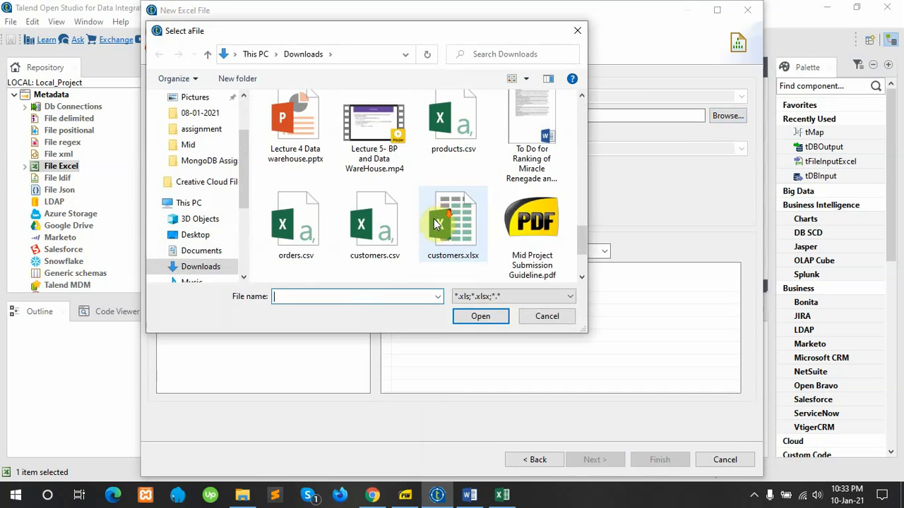
pyautogui.click(456, 136)
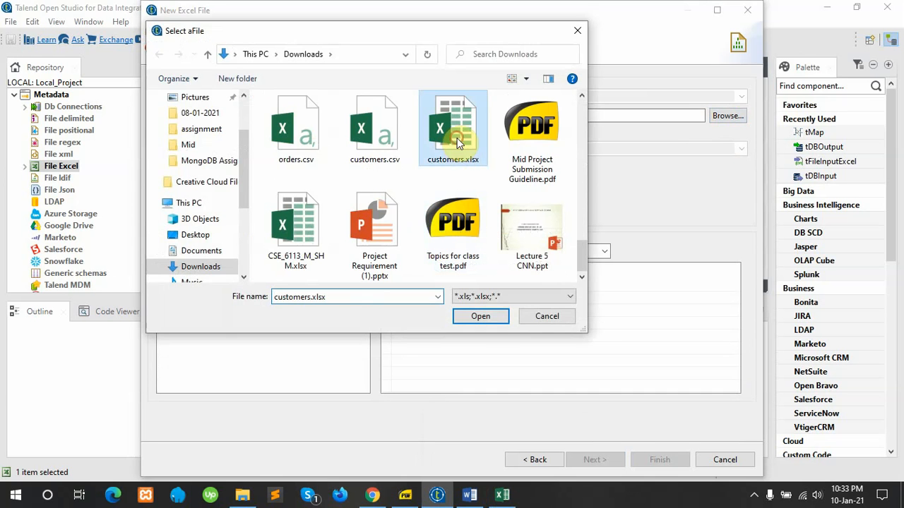
pyautogui.click(483, 317)
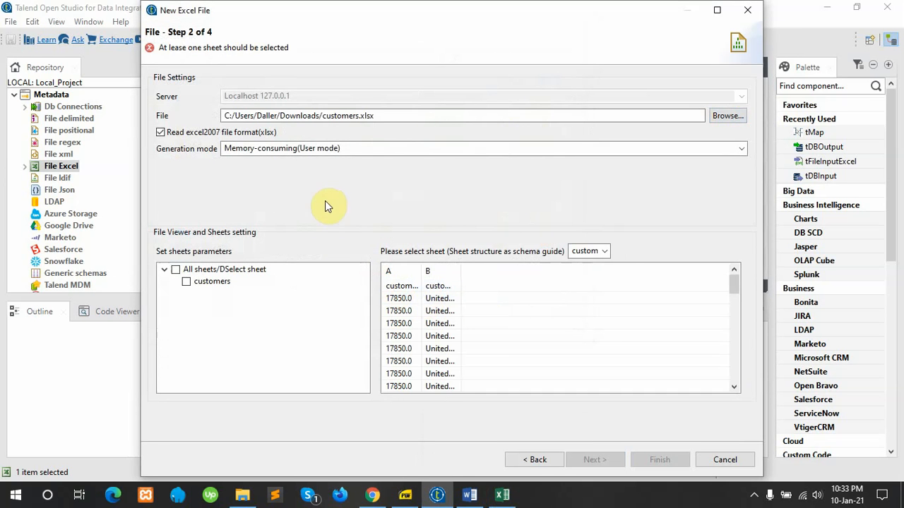
pyautogui.click(178, 271)
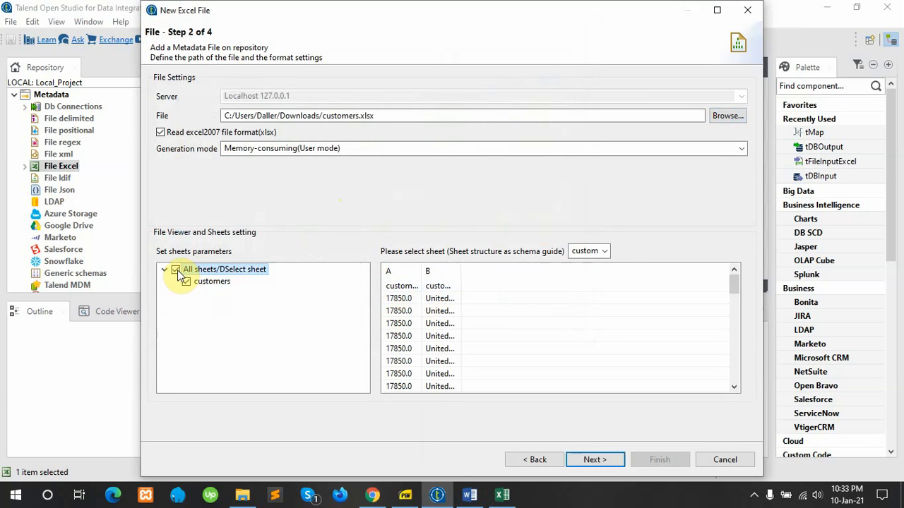
pyautogui.click(605, 465)
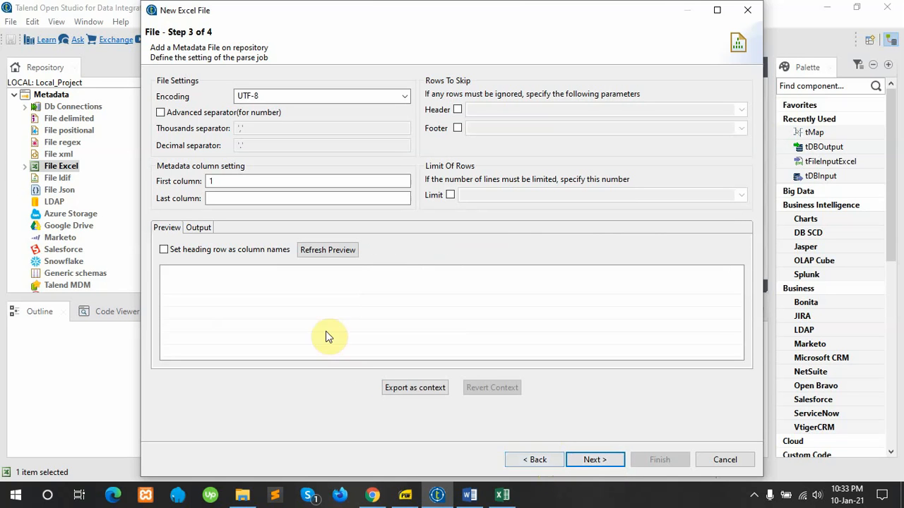
# Step: Set the heading row as column names, refresh the preview, and advance to schema step 4
pyautogui.click(164, 252)
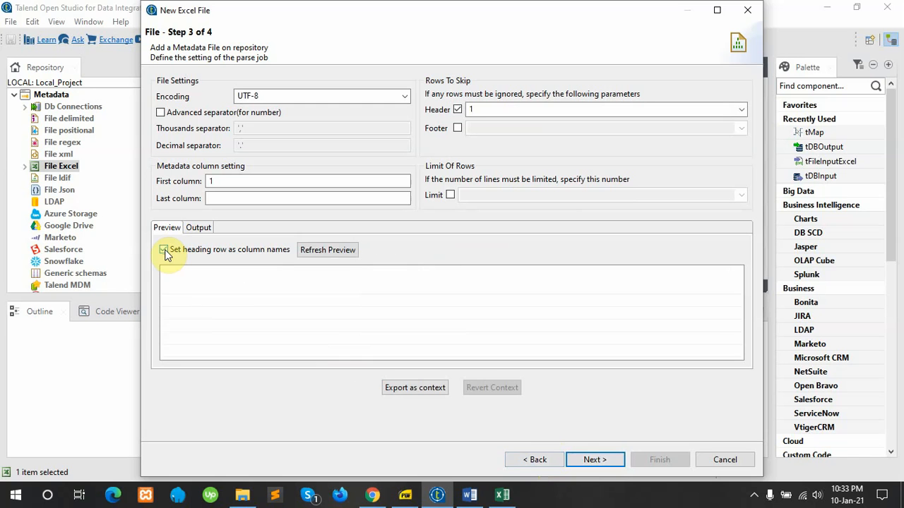
pyautogui.click(328, 252)
pyautogui.click(535, 460)
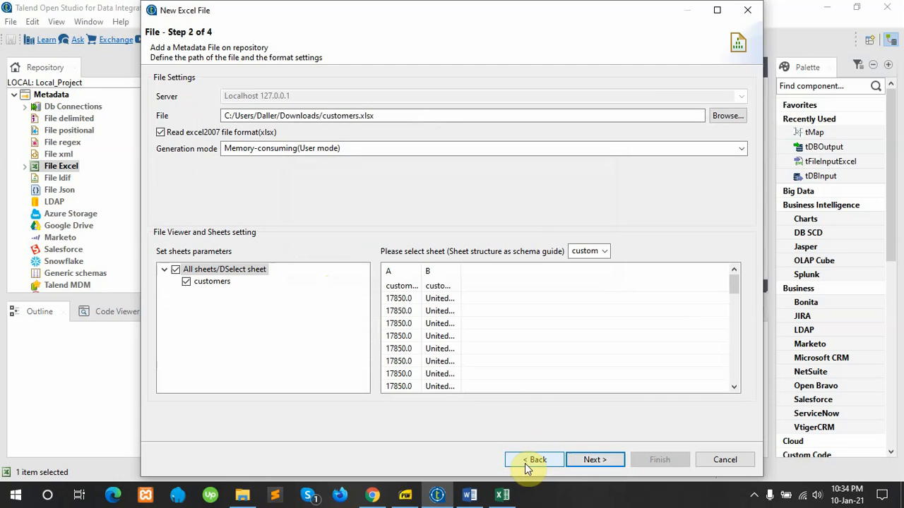
pyautogui.click(604, 461)
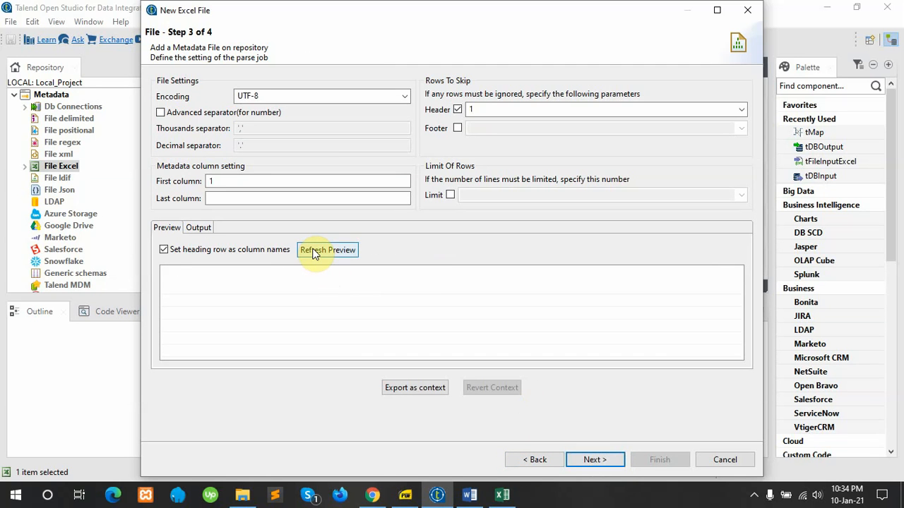
pyautogui.click(605, 460)
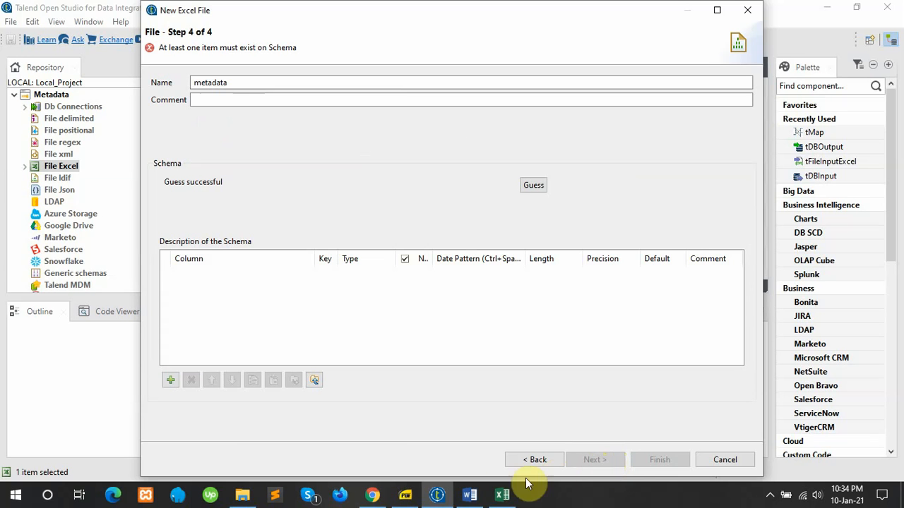
# Step: Finish the wizard so External_Data_Set 0.1 with customercountry and customerid appears under File Excel
pyautogui.click(771, 495)
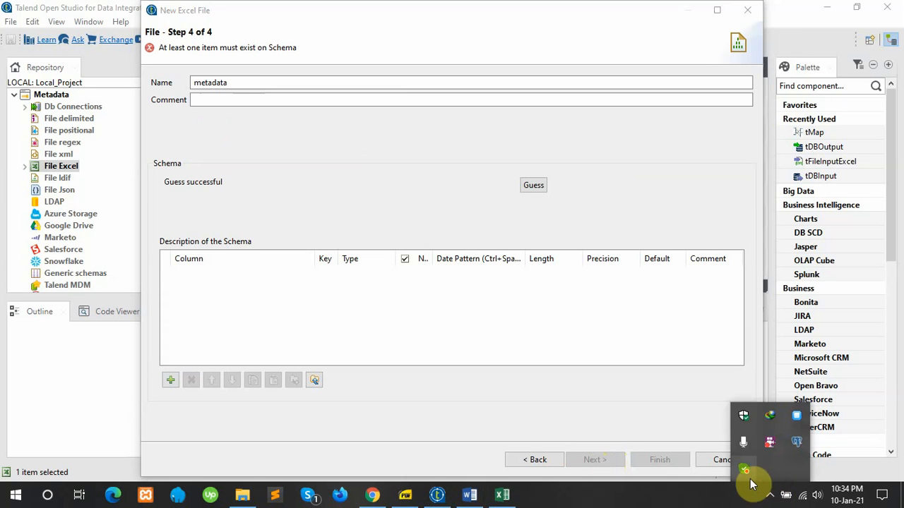
pyautogui.click(769, 446)
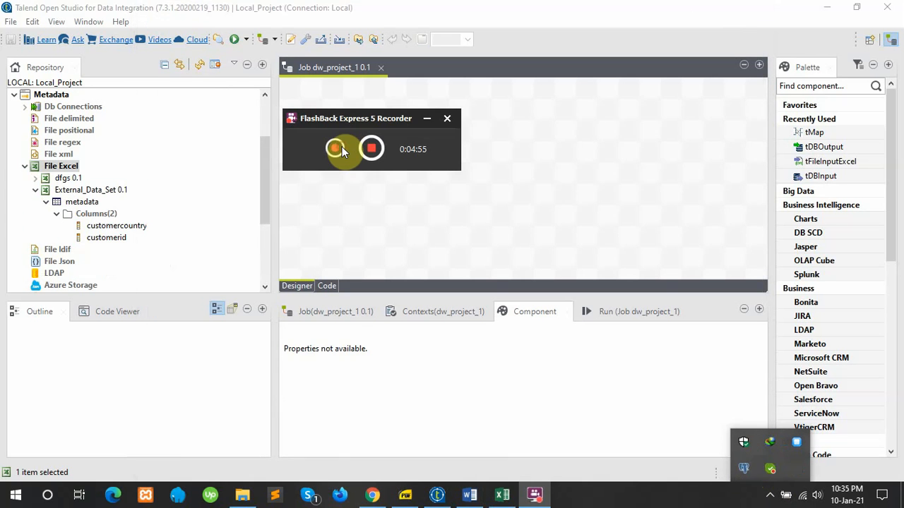
pyautogui.click(336, 147)
pyautogui.click(424, 120)
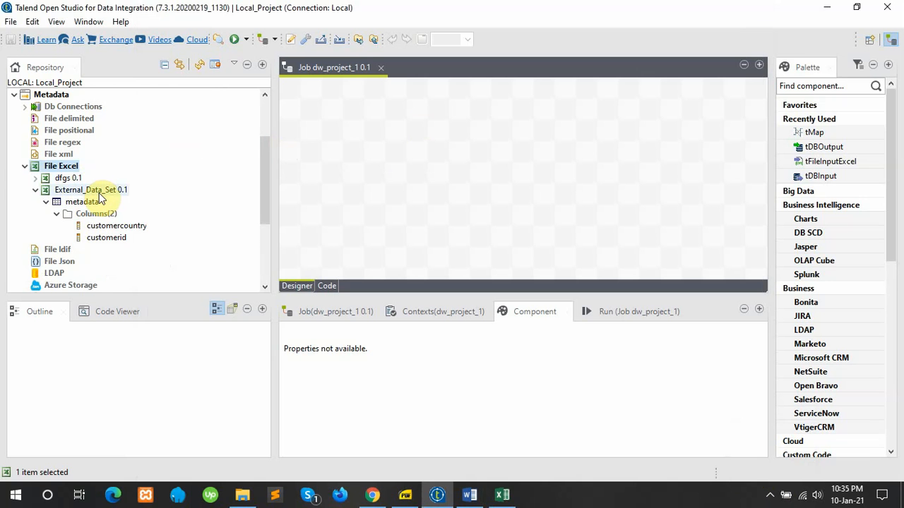
# Step: Drop External_Data_Set 0.1 onto the dw_project_1 canvas as a tFileInputExcel component
pyautogui.moveTo(99, 197); pyautogui.dragTo(369, 139)
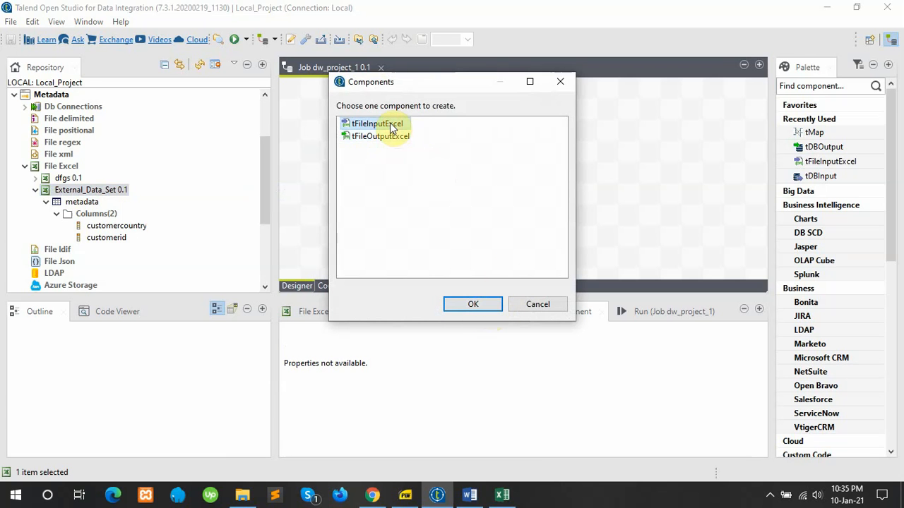
pyautogui.click(475, 304)
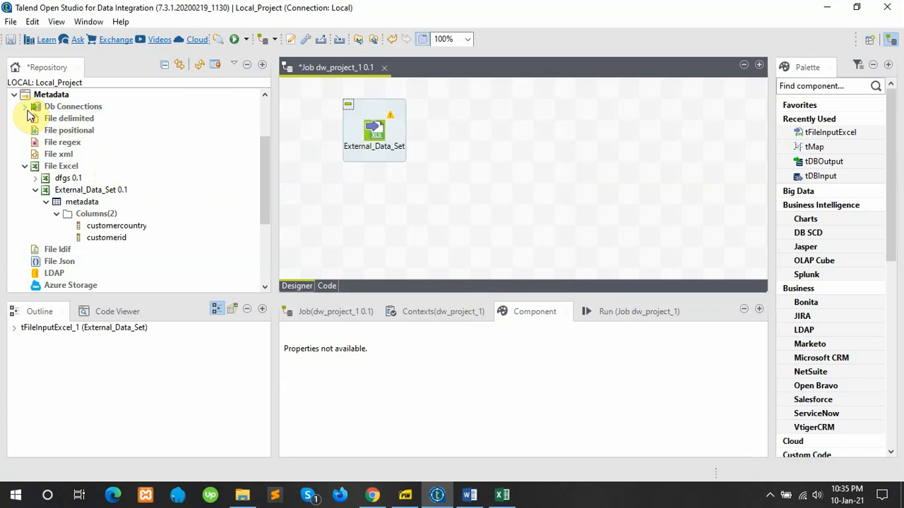
# Step: Start a new database connection named data_from_mysql
pyautogui.rightClick(49, 106)
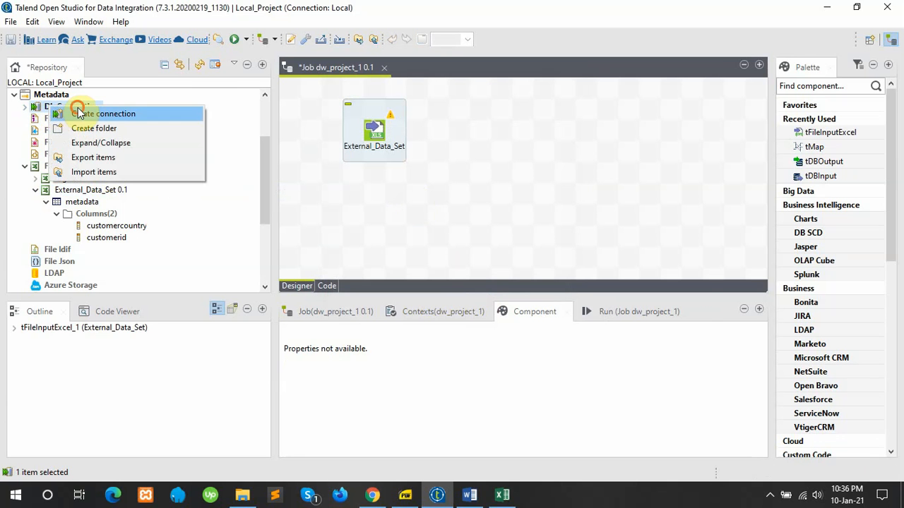
pyautogui.click(77, 114)
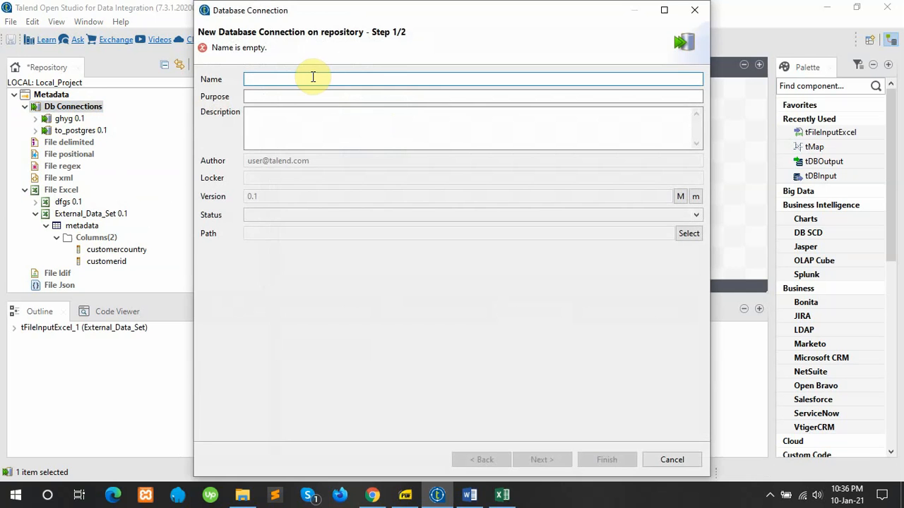
pyautogui.write('data_from_mysql')
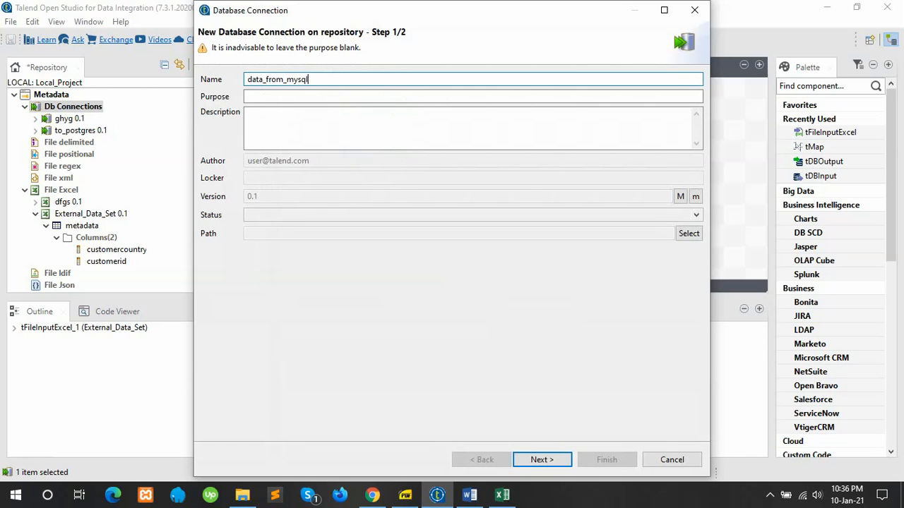
pyautogui.click(534, 461)
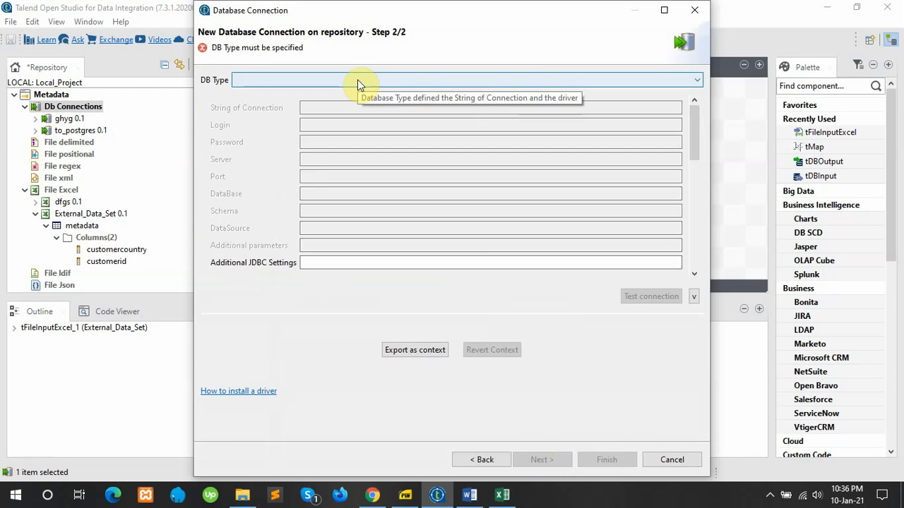
# Step: Choose MySQL as the DB type, enter the login and set the server to localhost
pyautogui.click(357, 79)
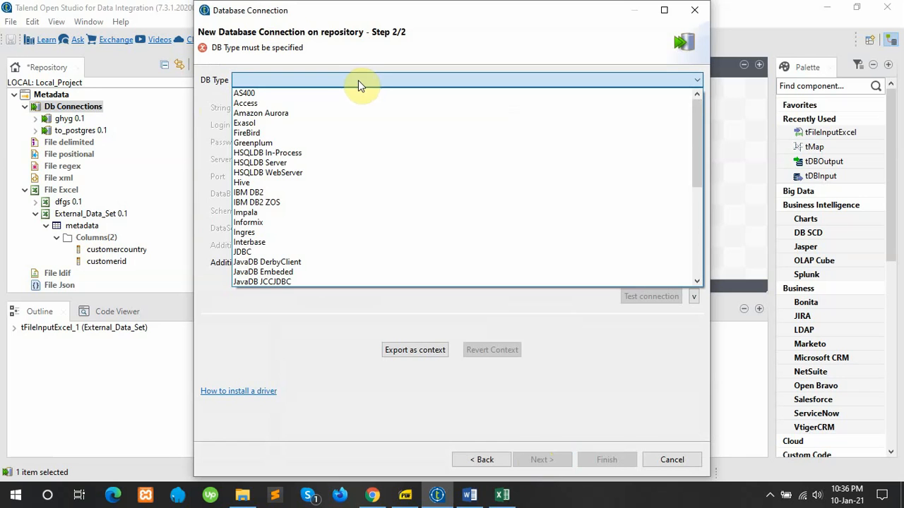
pyautogui.scroll(-1, 299, 199)
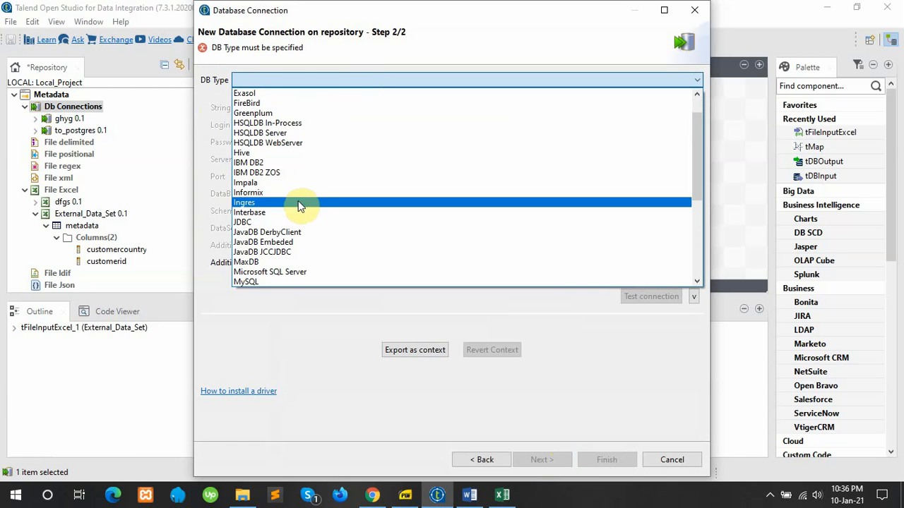
pyautogui.click(254, 283)
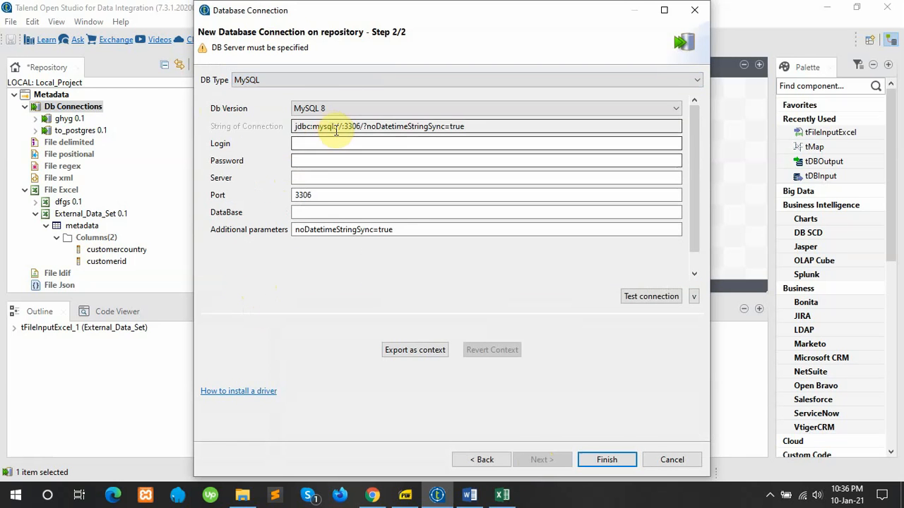
pyautogui.click(344, 145)
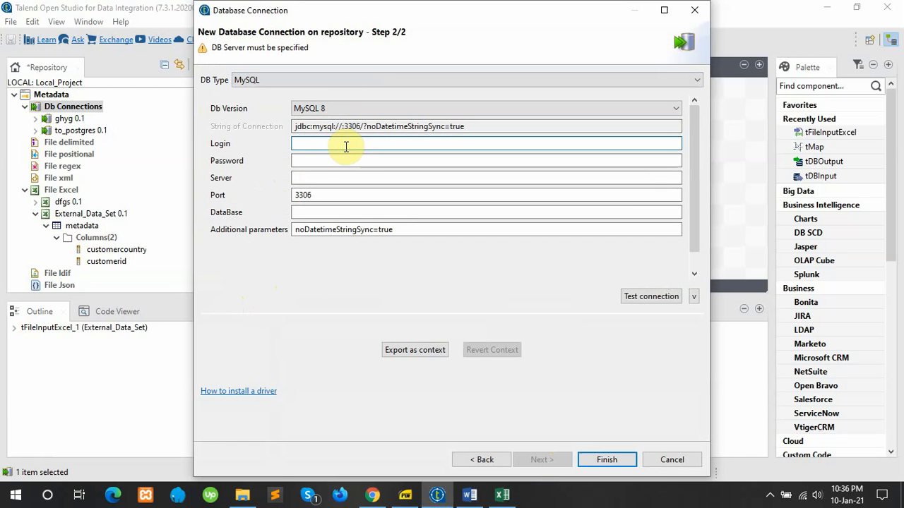
pyautogui.write('root')
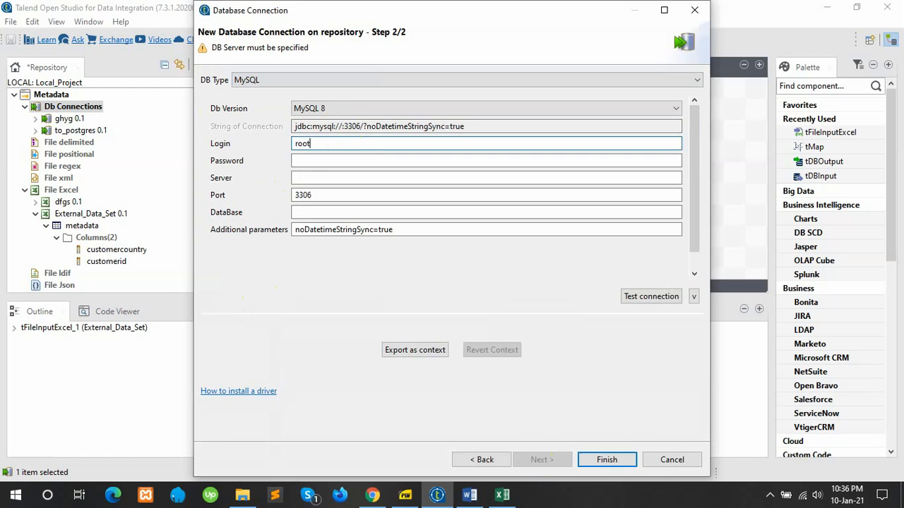
pyautogui.click(303, 178)
pyautogui.write('localhost')
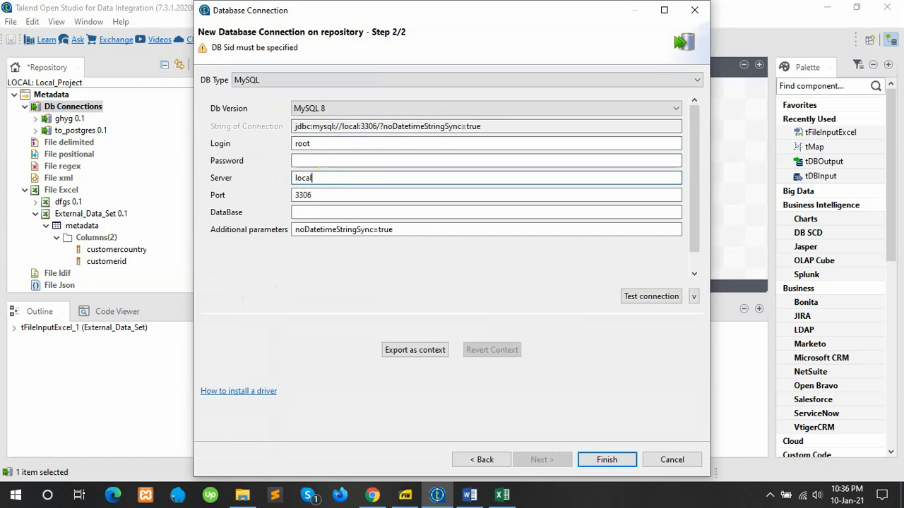
pyautogui.click(307, 212)
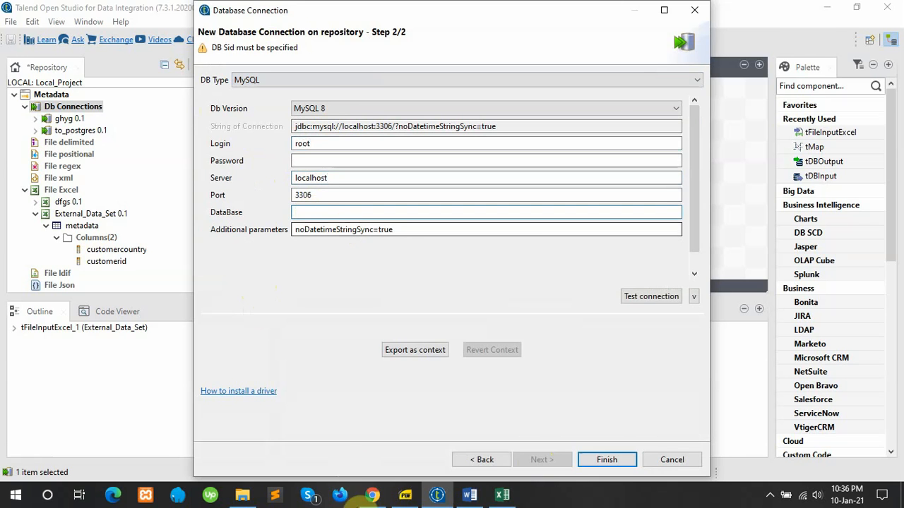
# Step: Copy the purchase_report database name from Chrome for the connection
pyautogui.click(374, 496)
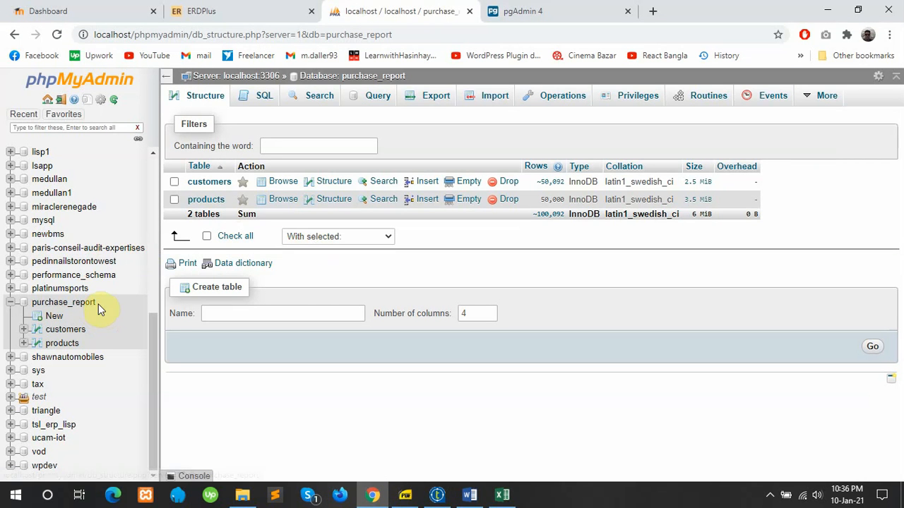
pyautogui.moveTo(96, 304); pyautogui.dragTo(32, 303)
pyautogui.hotkey('ctrl', 'c')
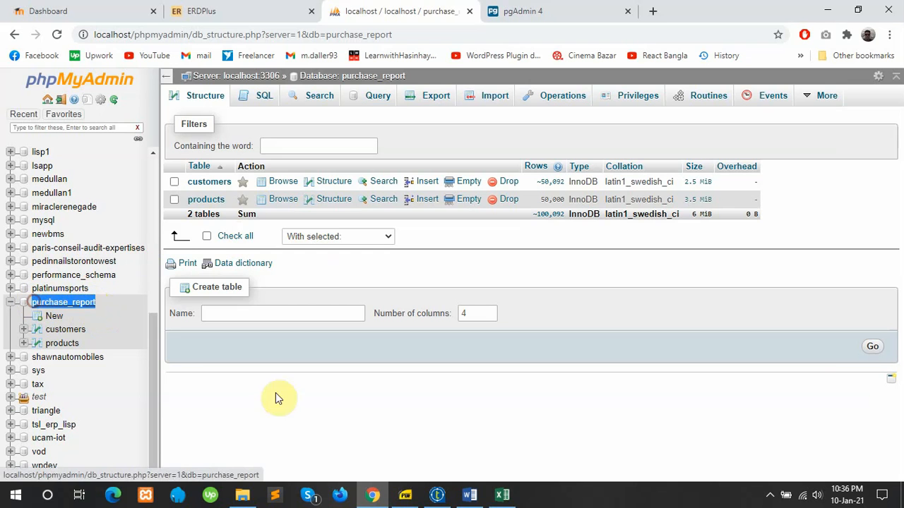
pyautogui.click(432, 496)
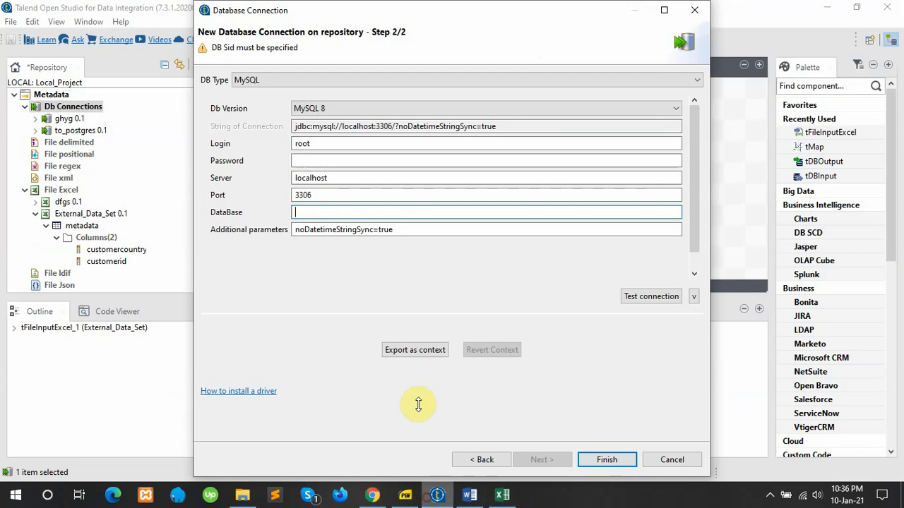
# Step: Set the database to purchase_report, test the connection successfully, and finish saving data_from_mysql
pyautogui.hotkey('ctrl', 'v')
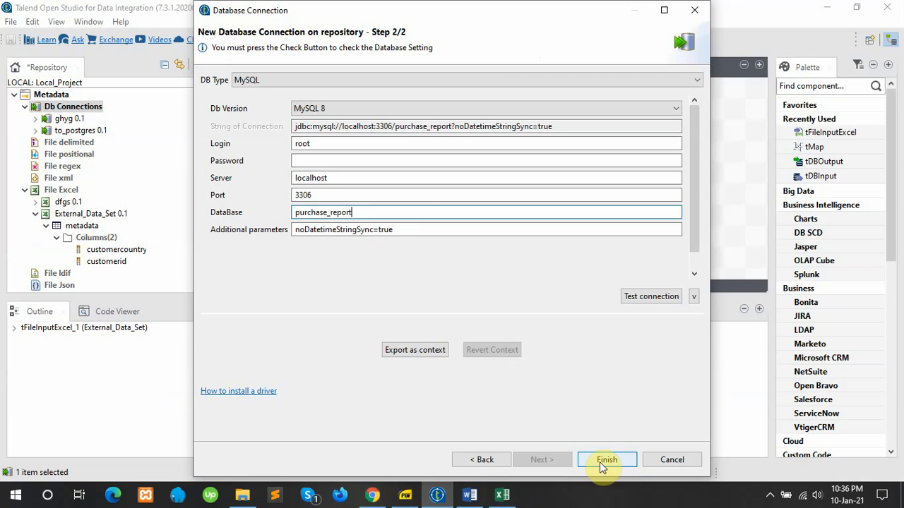
pyautogui.click(634, 297)
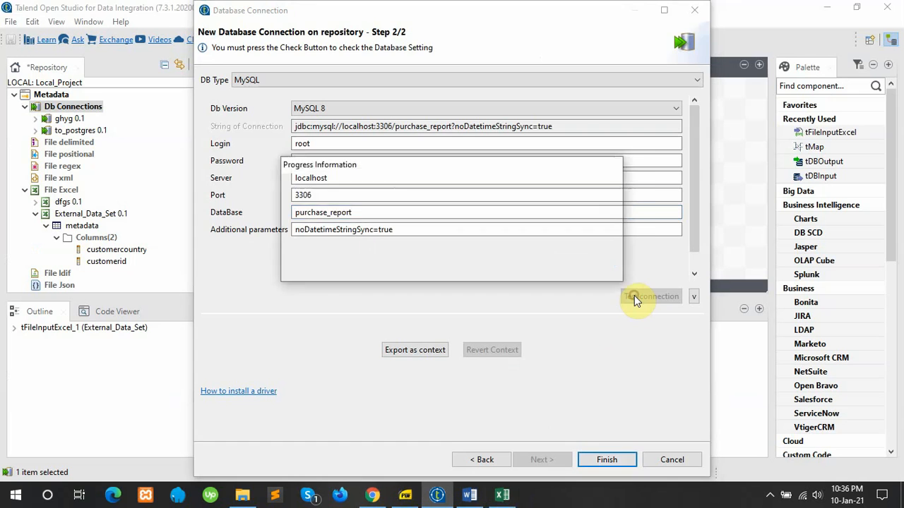
pyautogui.click(590, 254)
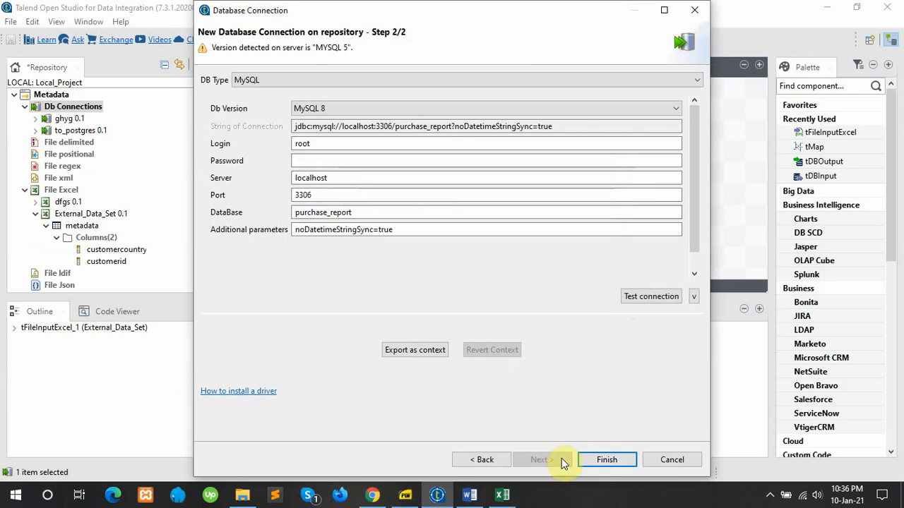
pyautogui.click(598, 460)
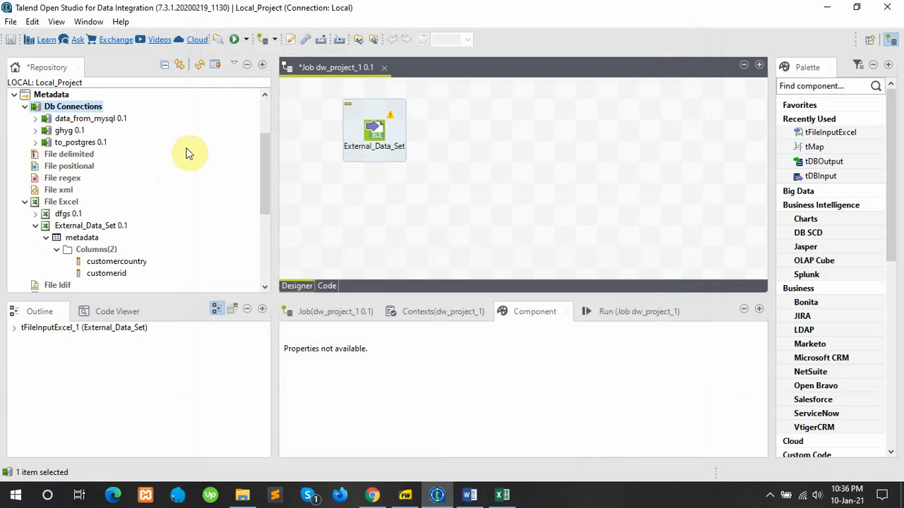
# Step: Retrieve schemas from data_from_mysql and list the purchase_report tables customers and products
pyautogui.click(36, 119)
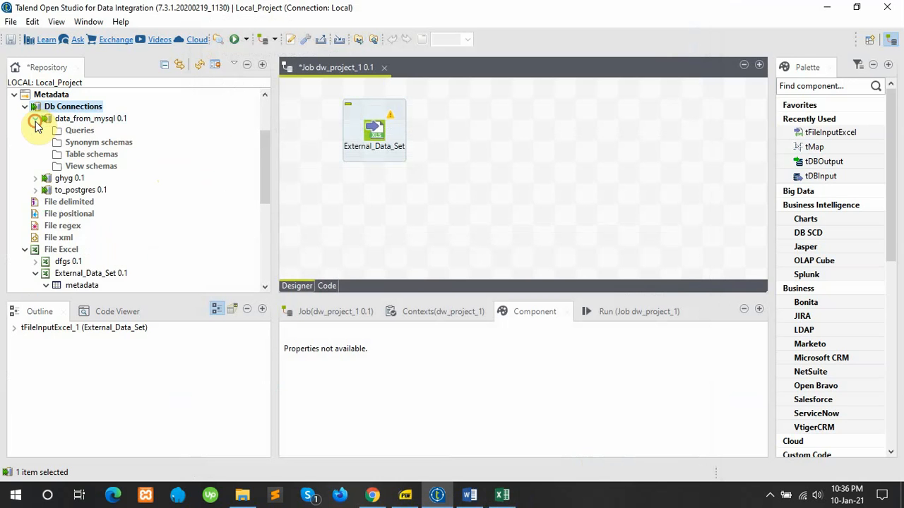
pyautogui.rightClick(84, 159)
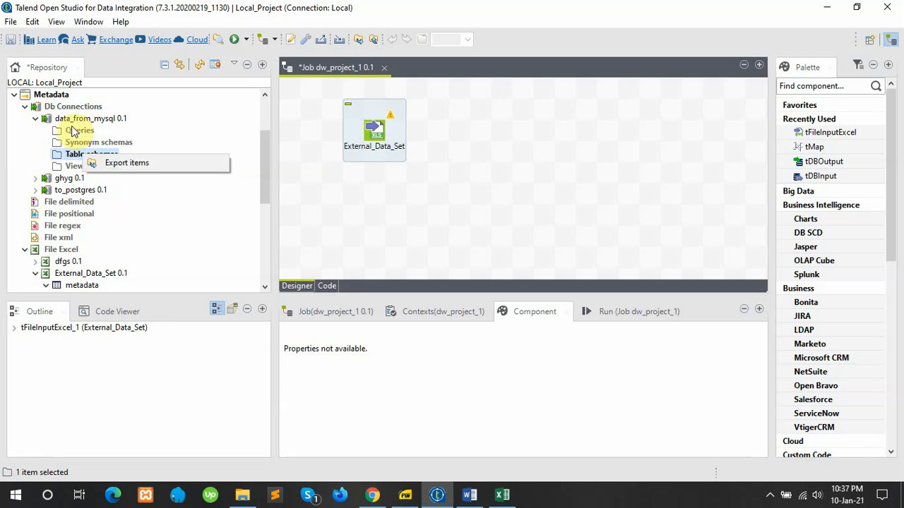
pyautogui.click(72, 121)
pyautogui.rightClick(73, 123)
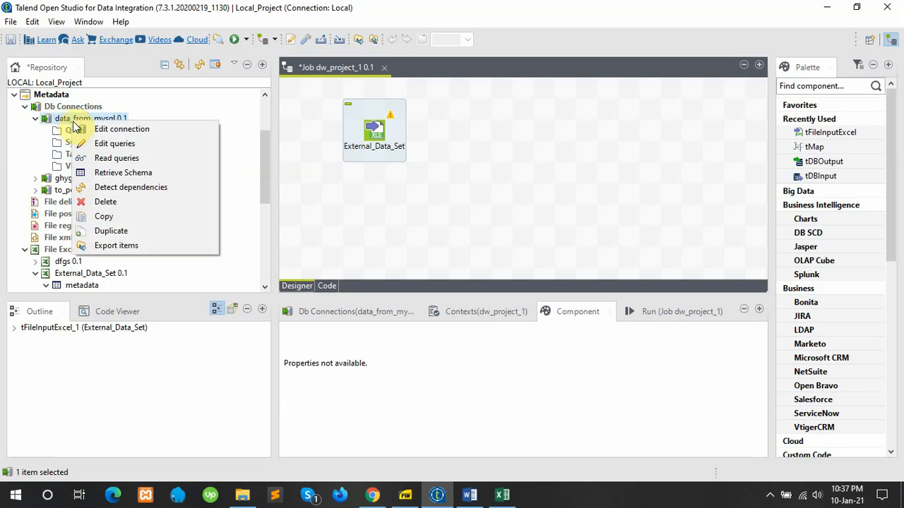
pyautogui.click(113, 173)
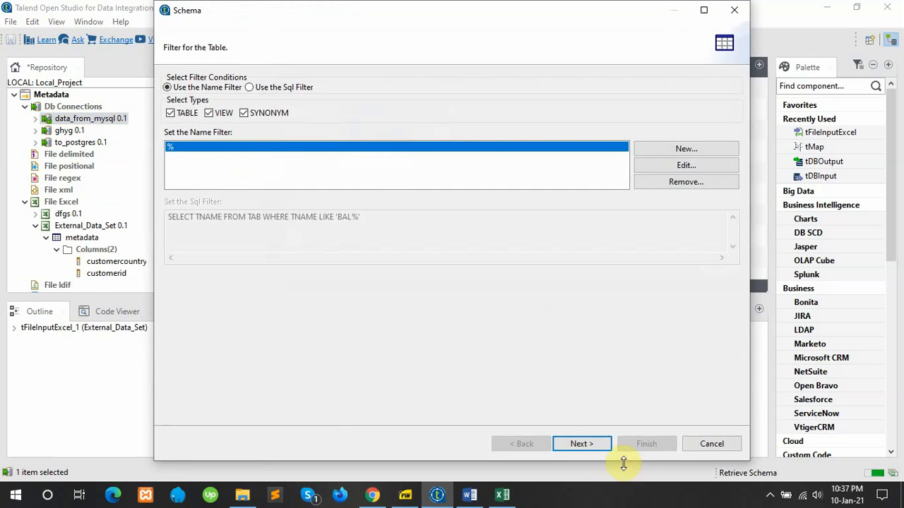
pyautogui.click(580, 445)
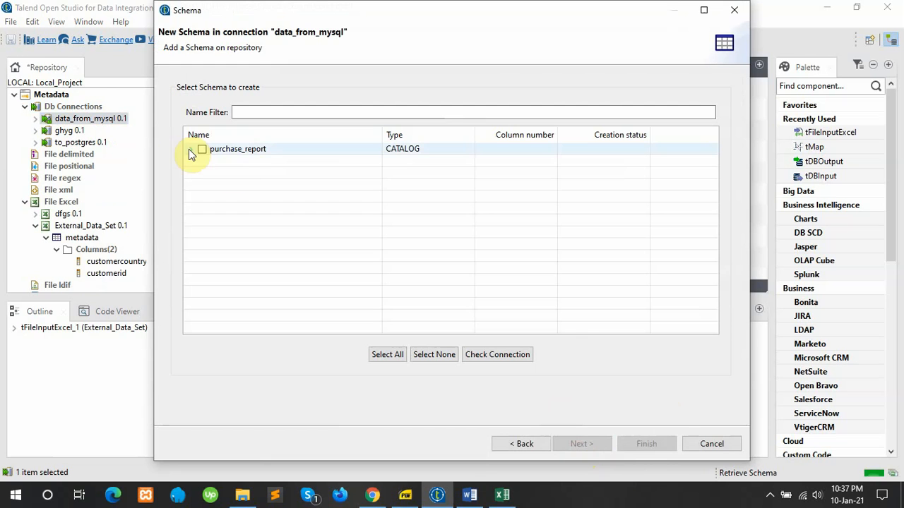
pyautogui.click(192, 150)
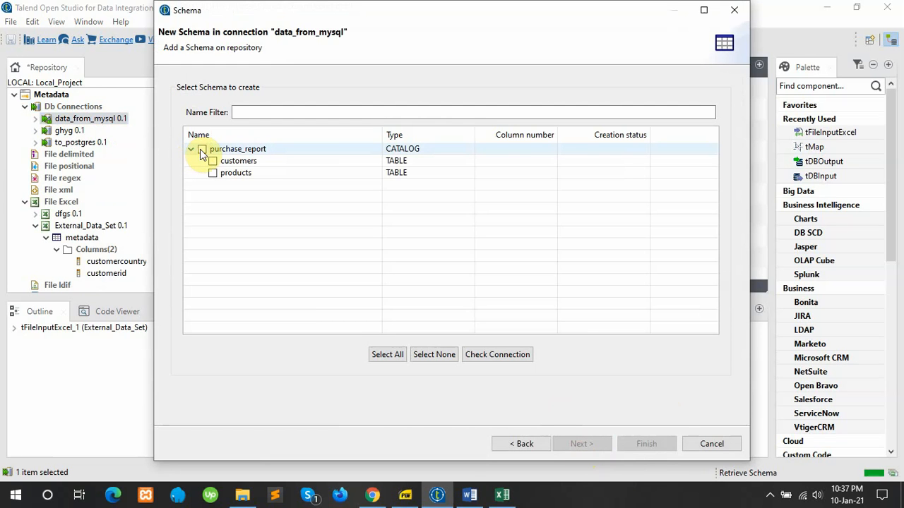
pyautogui.click(201, 150)
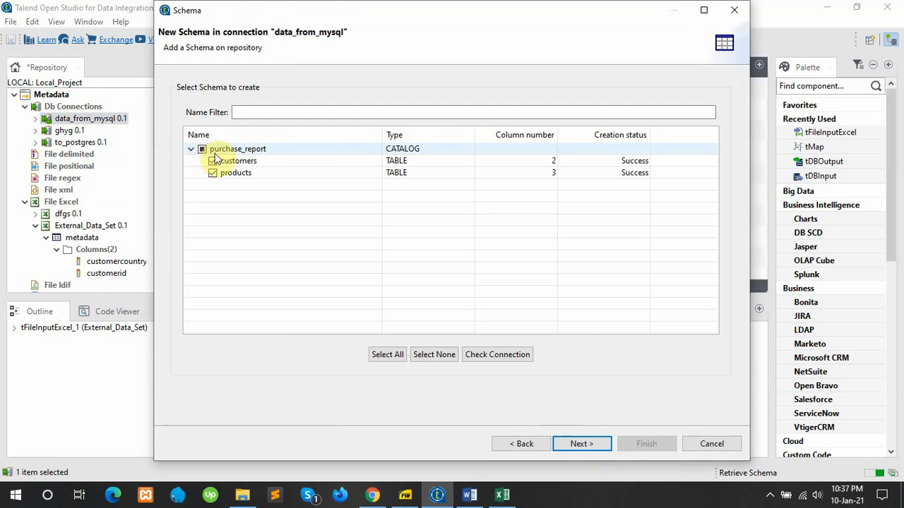
# Step: Keep only the products table selected and finish creating its schema
pyautogui.click(589, 444)
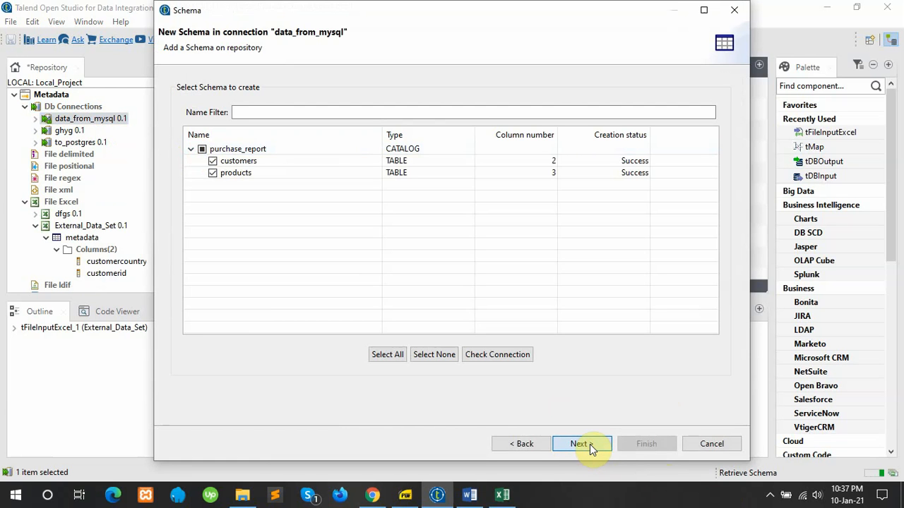
pyautogui.click(214, 173)
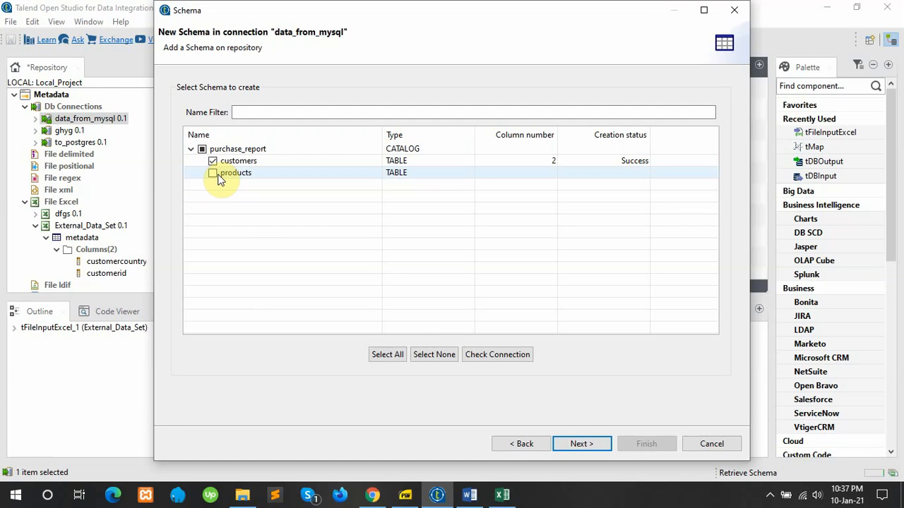
pyautogui.click(214, 174)
pyautogui.click(213, 161)
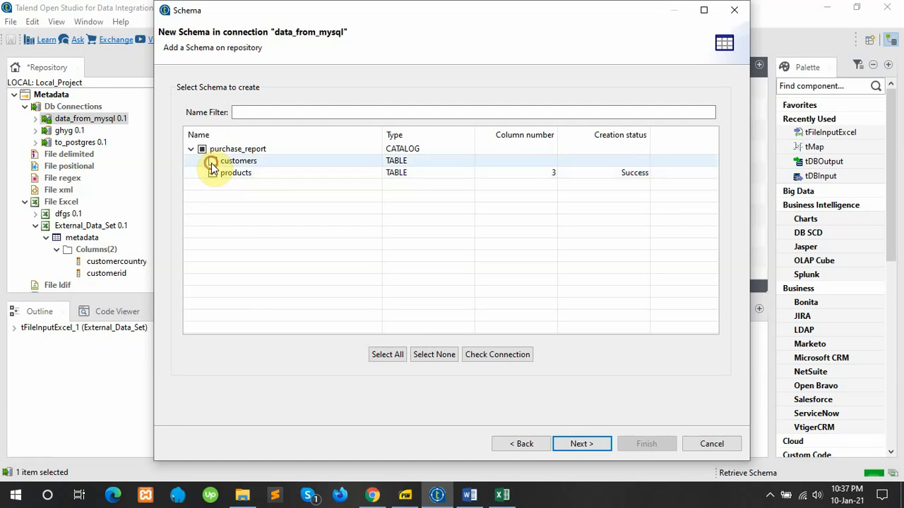
pyautogui.click(582, 443)
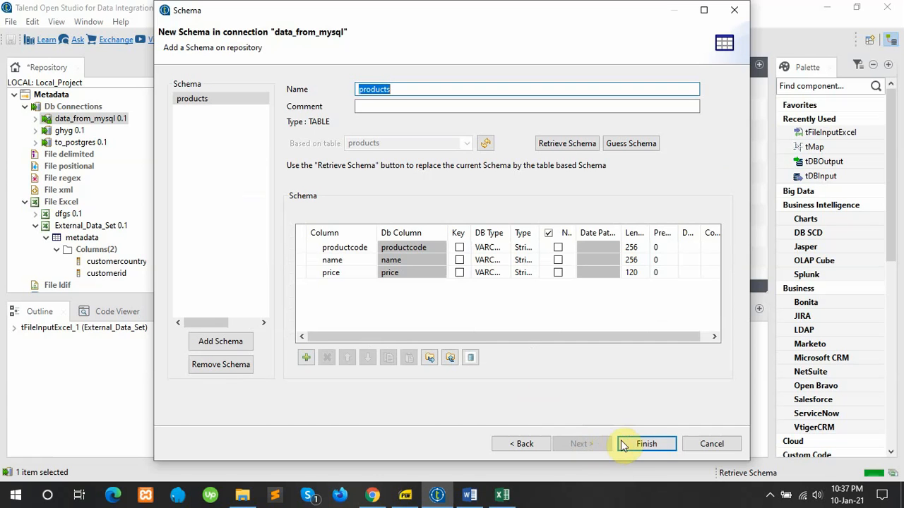
pyautogui.click(638, 443)
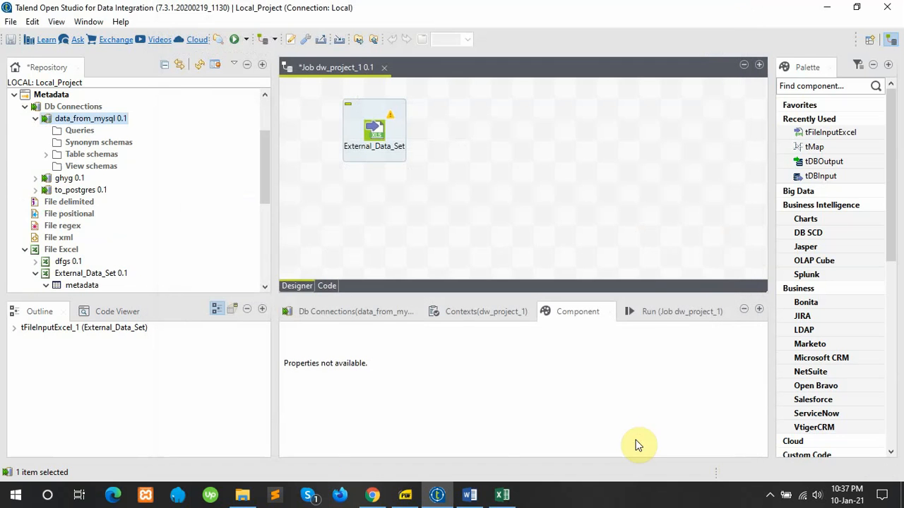
# Step: Drag the products table schema onto the canvas as a tDBInput (MySQL) component
pyautogui.click(46, 154)
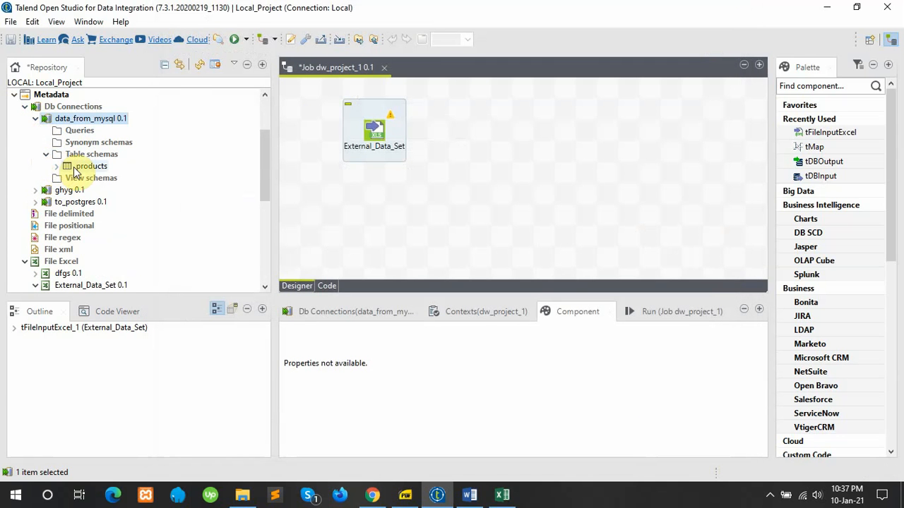
pyautogui.moveTo(80, 118); pyautogui.dragTo(421, 205)
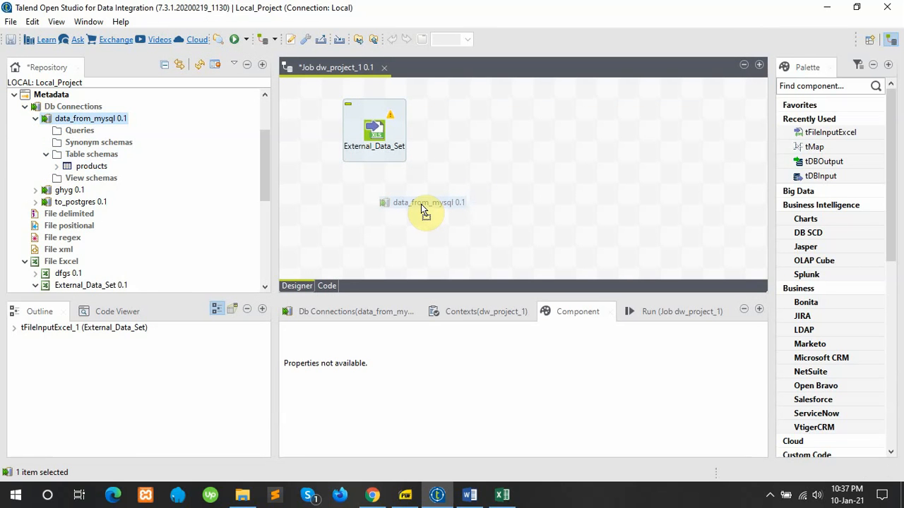
pyautogui.moveTo(421, 205); pyautogui.dragTo(106, 120)
pyautogui.moveTo(91, 167); pyautogui.dragTo(365, 230)
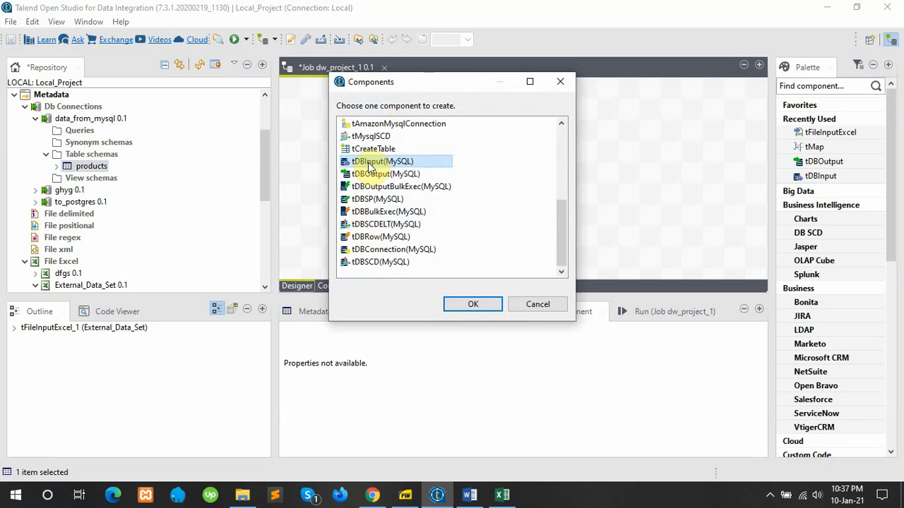
pyautogui.click(470, 305)
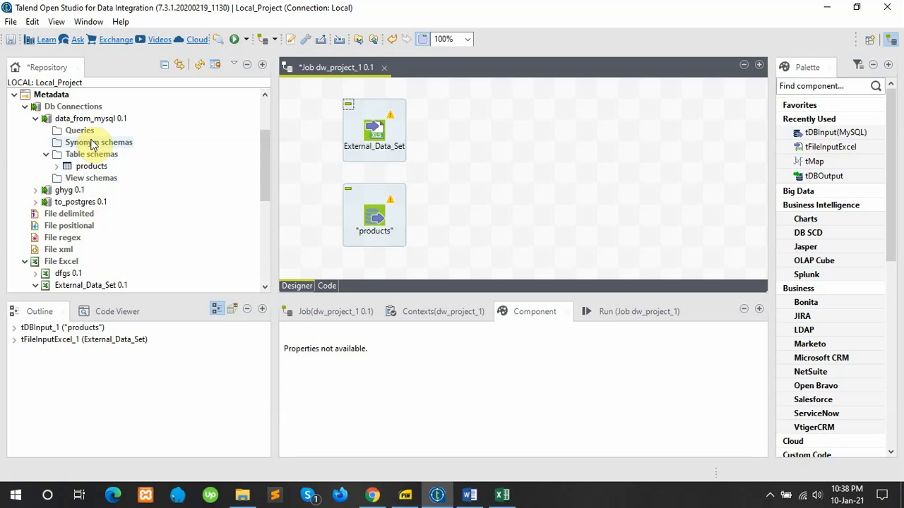
# Step: Start a new database connection named to_postgres1 with PostgreSQL as the DB type
pyautogui.rightClick(75, 108)
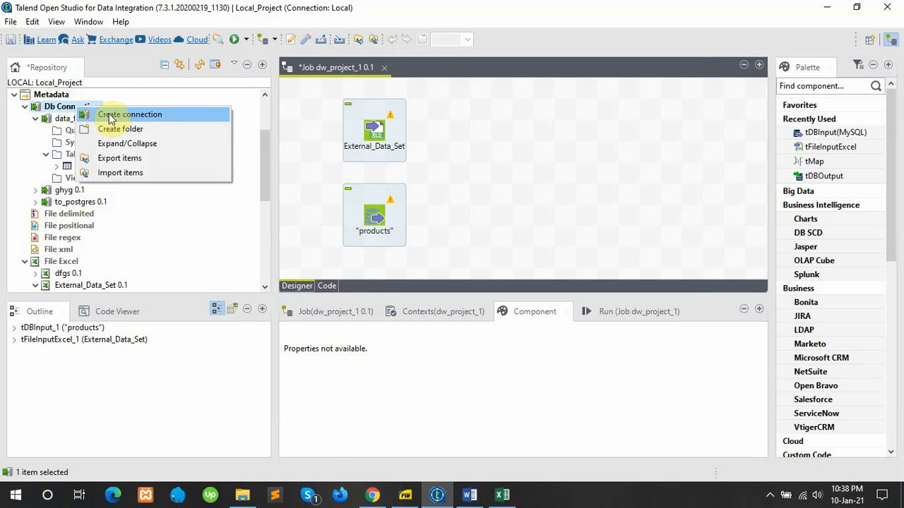
pyautogui.click(113, 115)
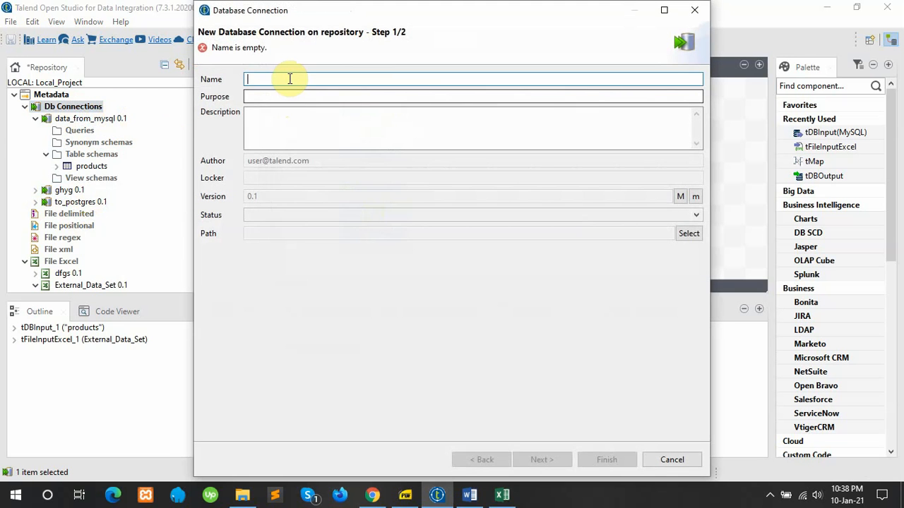
pyautogui.click(289, 79)
pyautogui.write('to')
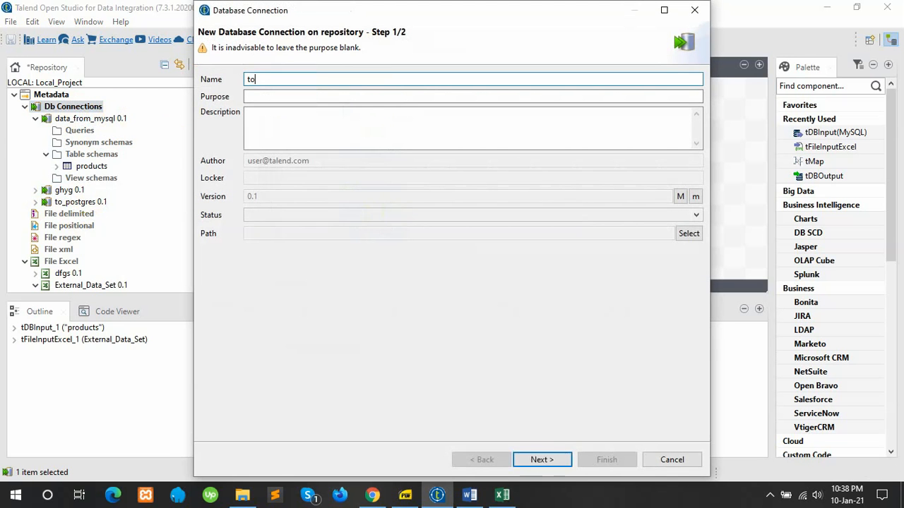
pyautogui.write('_postgres')
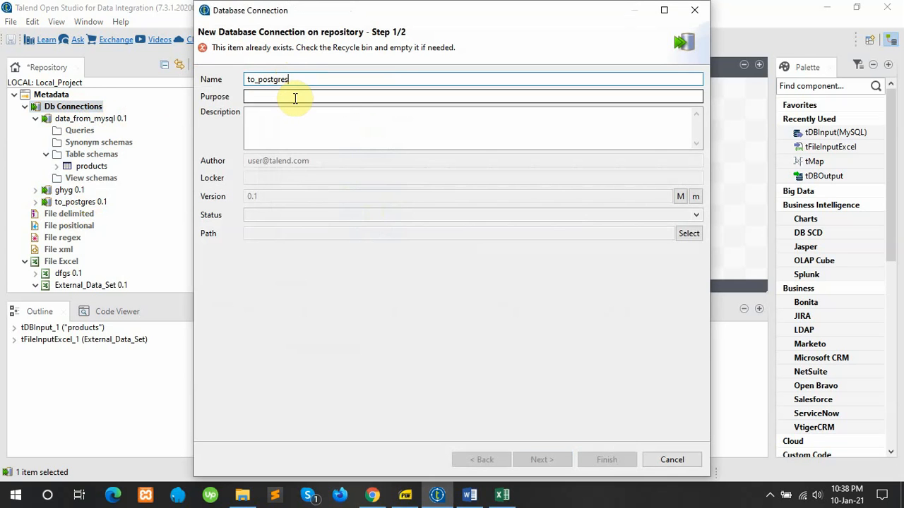
pyautogui.write('1')
pyautogui.click(544, 457)
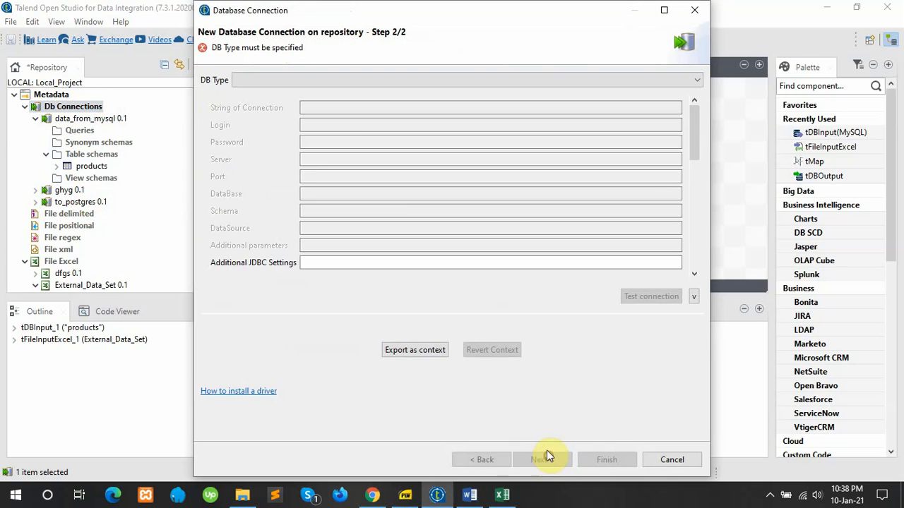
pyautogui.click(347, 81)
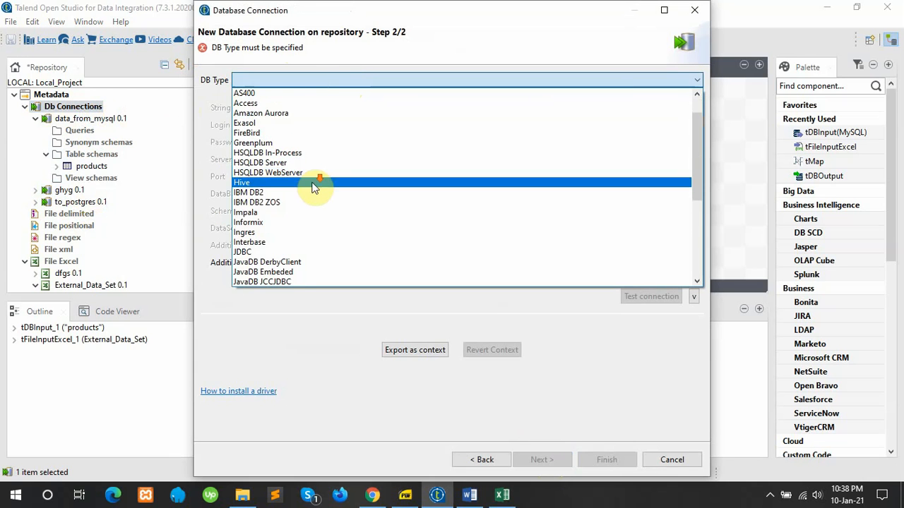
pyautogui.scroll(-4, 315, 187)
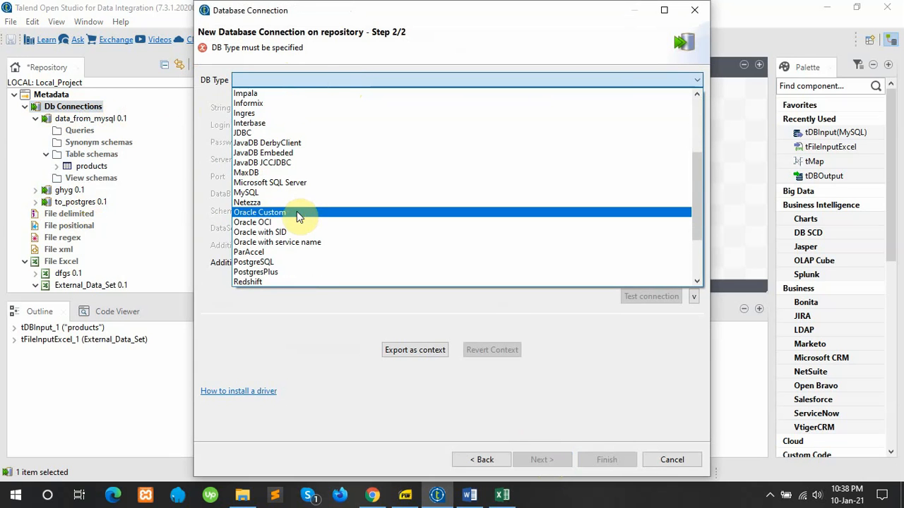
pyautogui.click(276, 262)
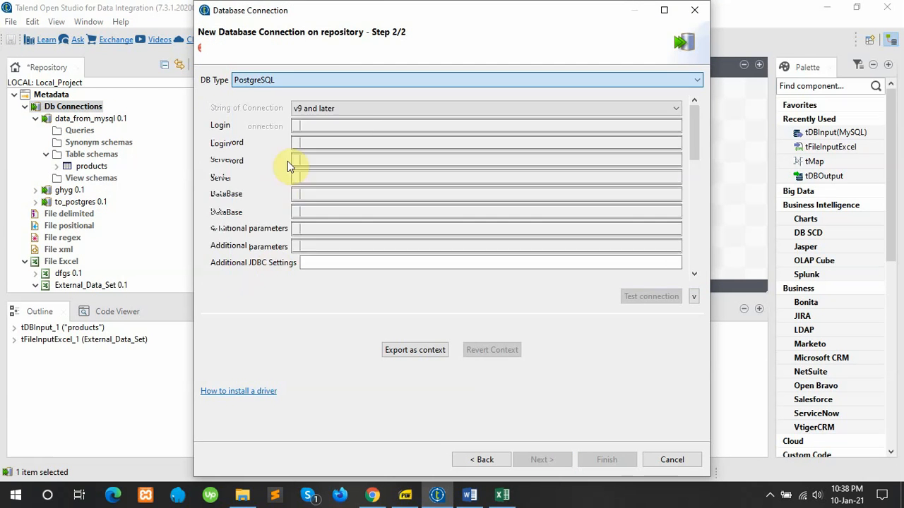
# Step: Enter the login and password, set the server to localhost, and save the connection
pyautogui.click(355, 142)
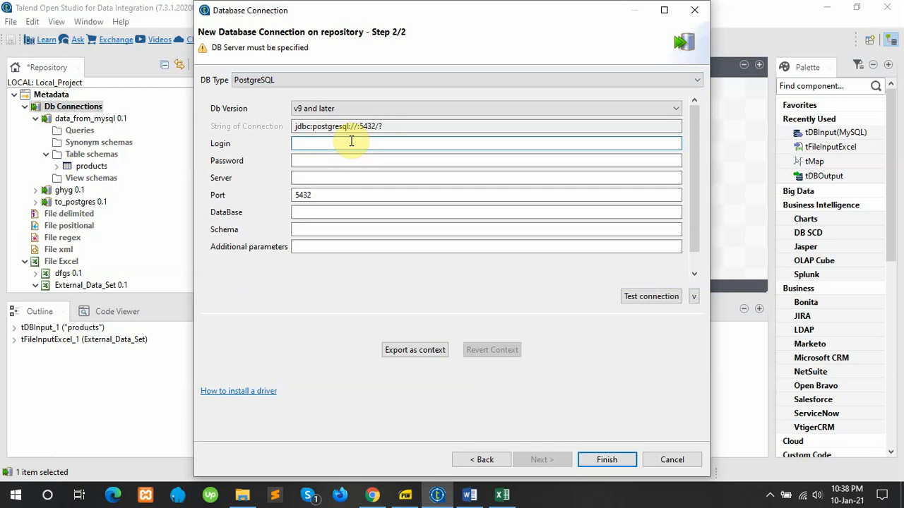
pyautogui.write('postgres')
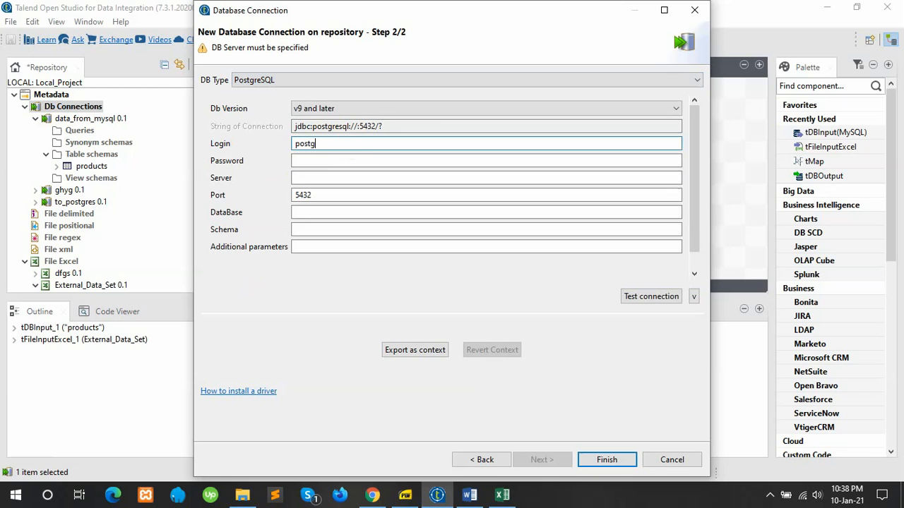
pyautogui.click(339, 162)
pyautogui.write('123')
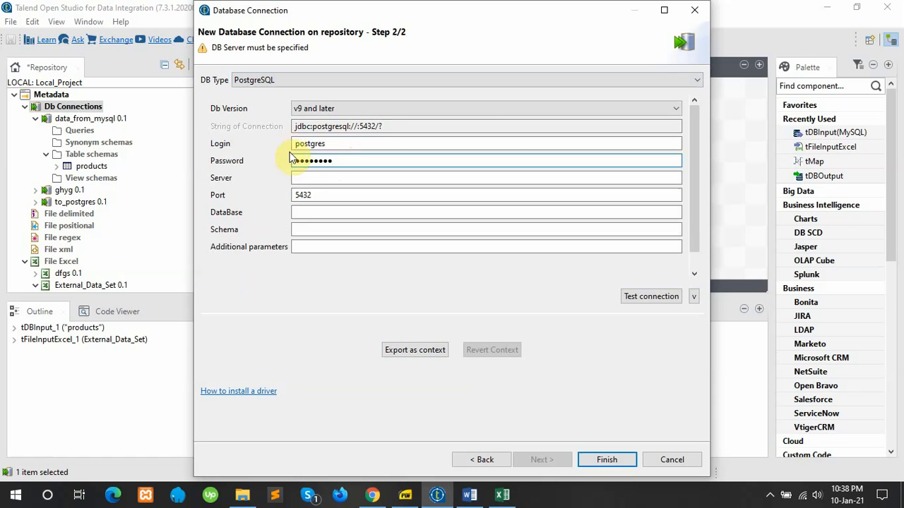
pyautogui.click(328, 174)
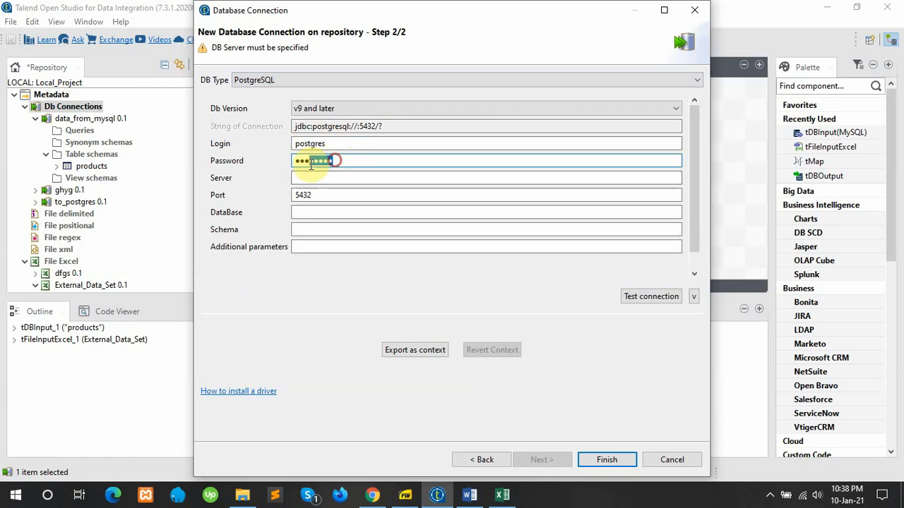
pyautogui.doubleClick(338, 161)
pyautogui.write('12345')
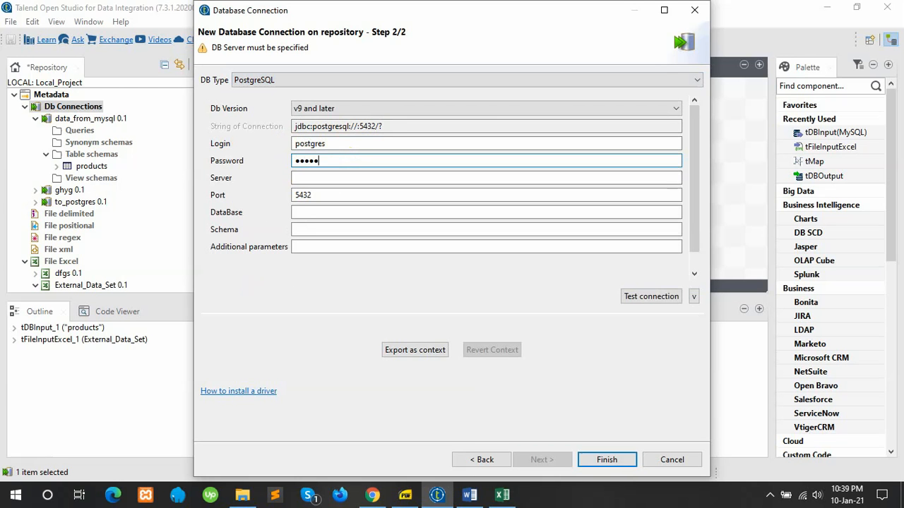
pyautogui.write('67')
pyautogui.click(336, 181)
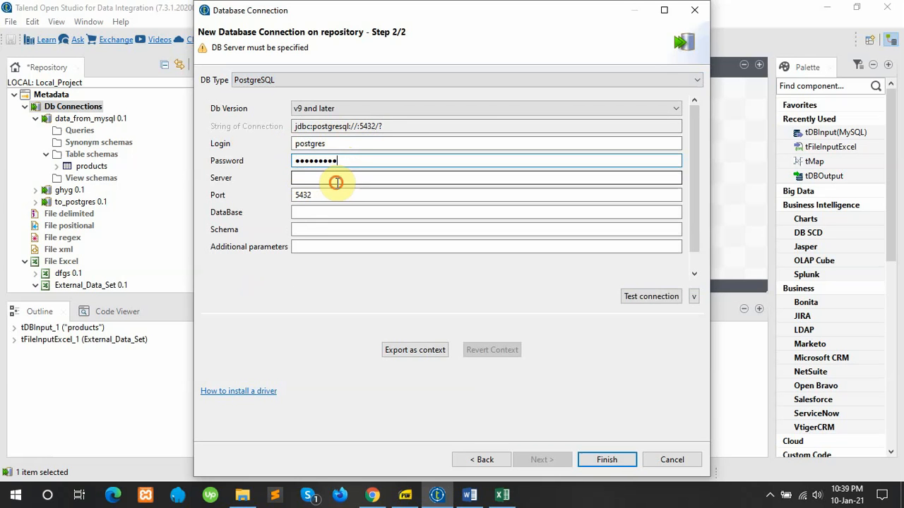
pyautogui.write('local')
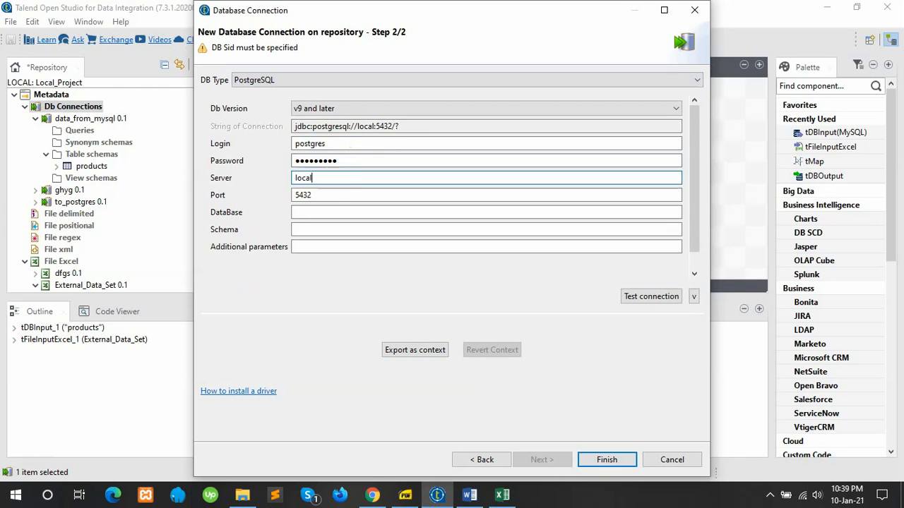
pyautogui.write('host')
pyautogui.click(606, 460)
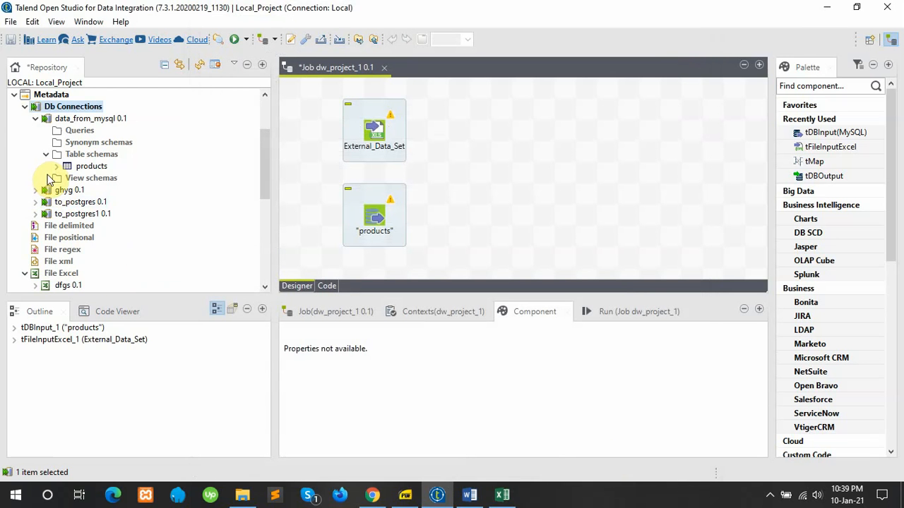
# Step: Browse the postgres catalog's schemas via Retrieve Schema on to_postgres1, then cancel the wizard
pyautogui.rightClick(77, 216)
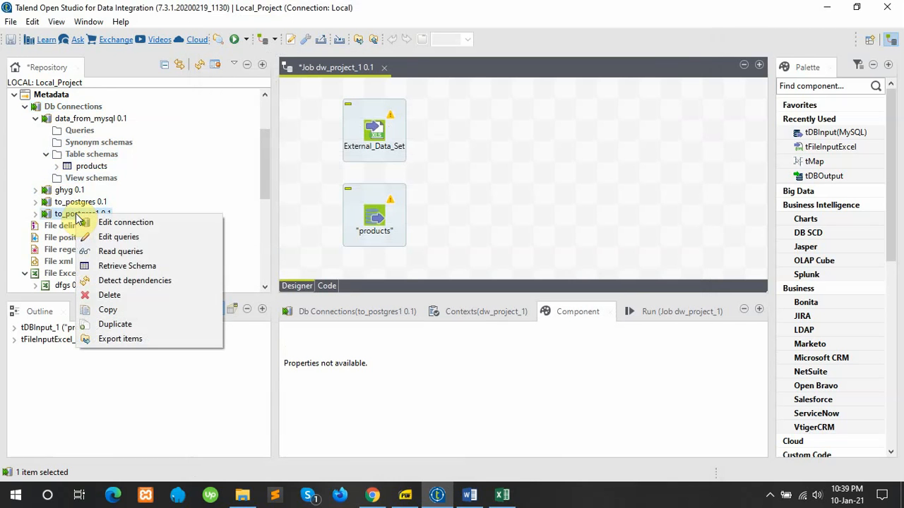
pyautogui.click(118, 267)
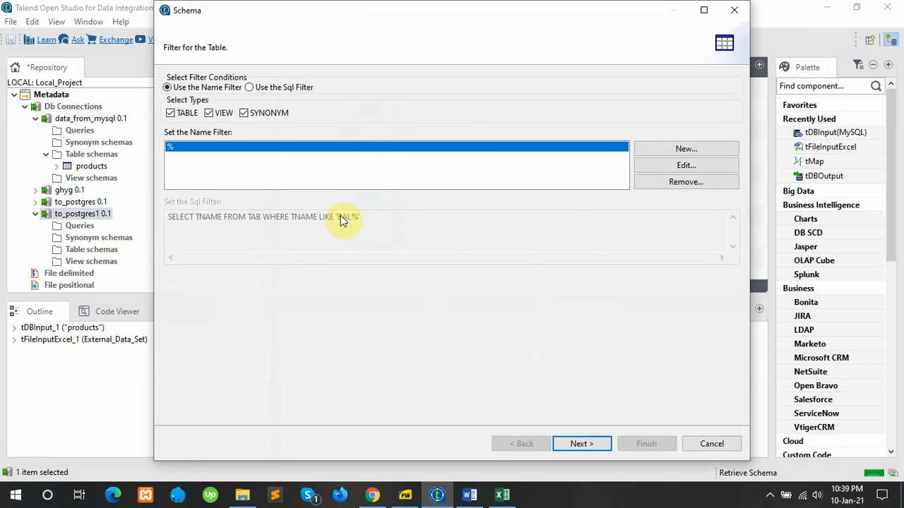
pyautogui.click(598, 442)
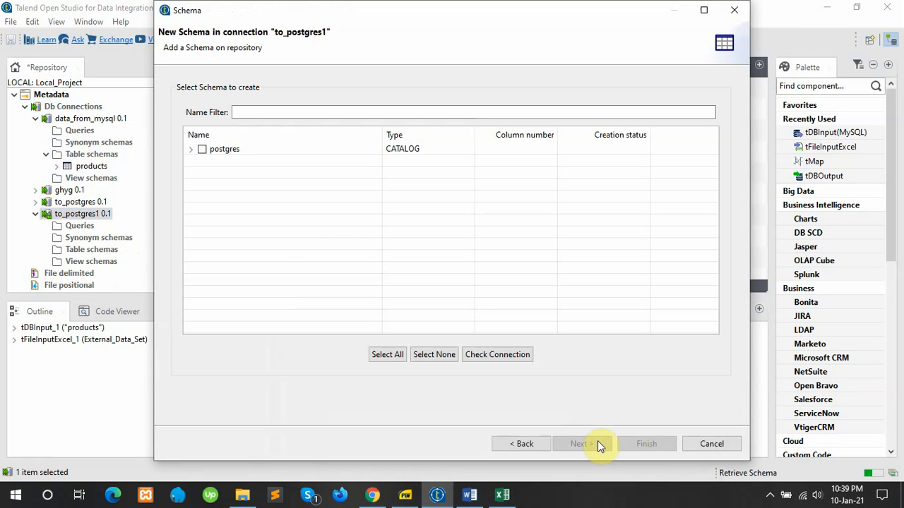
pyautogui.click(191, 150)
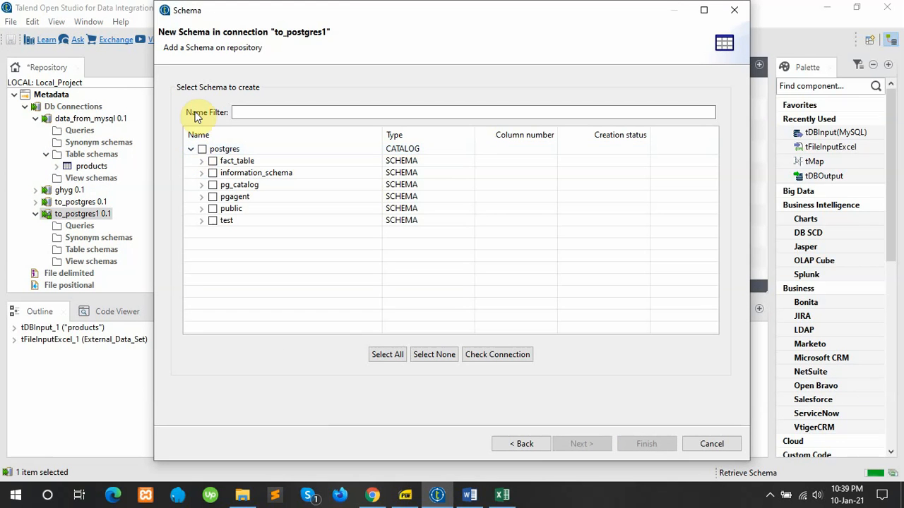
pyautogui.click(531, 448)
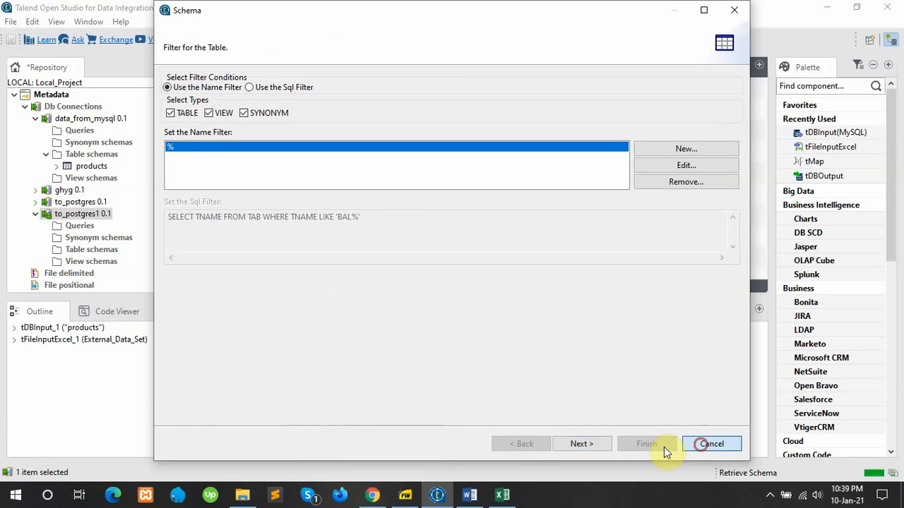
pyautogui.click(710, 445)
pyautogui.click(371, 495)
# Step: Create and save a public table orderdata that inherits its columns from public.testtable
pyautogui.click(561, 8)
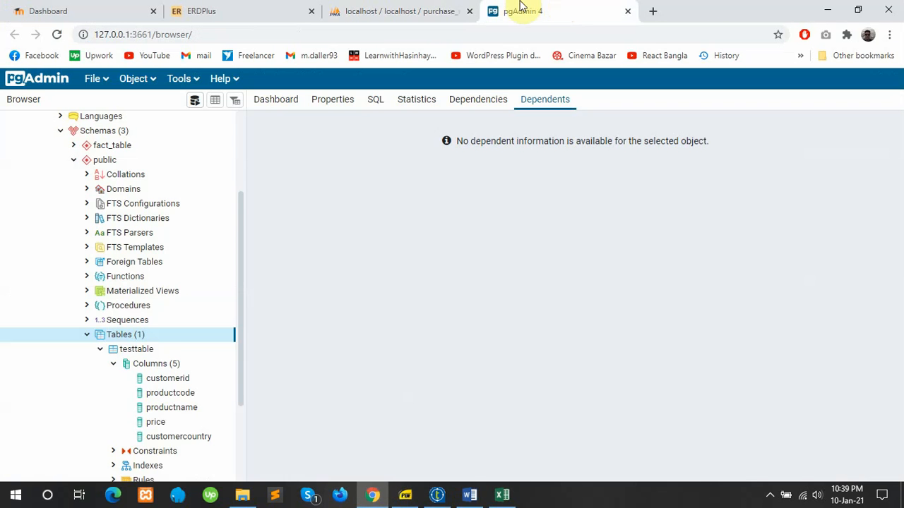
pyautogui.rightClick(129, 337)
pyautogui.moveTo(162, 349)
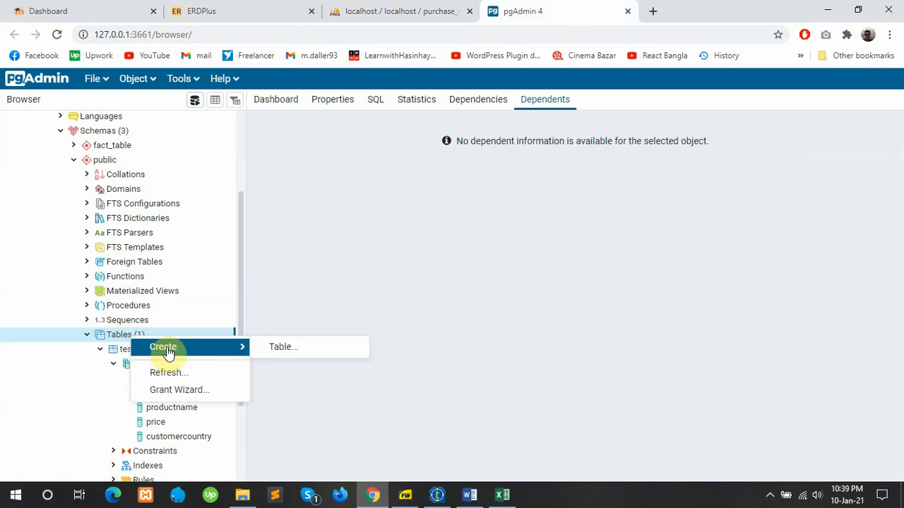
pyautogui.click(279, 349)
pyautogui.click(420, 137)
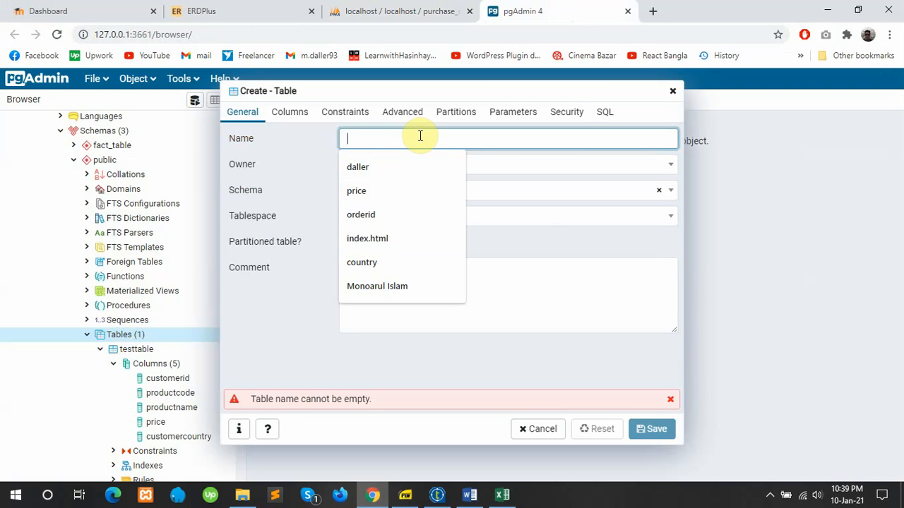
pyautogui.write('order')
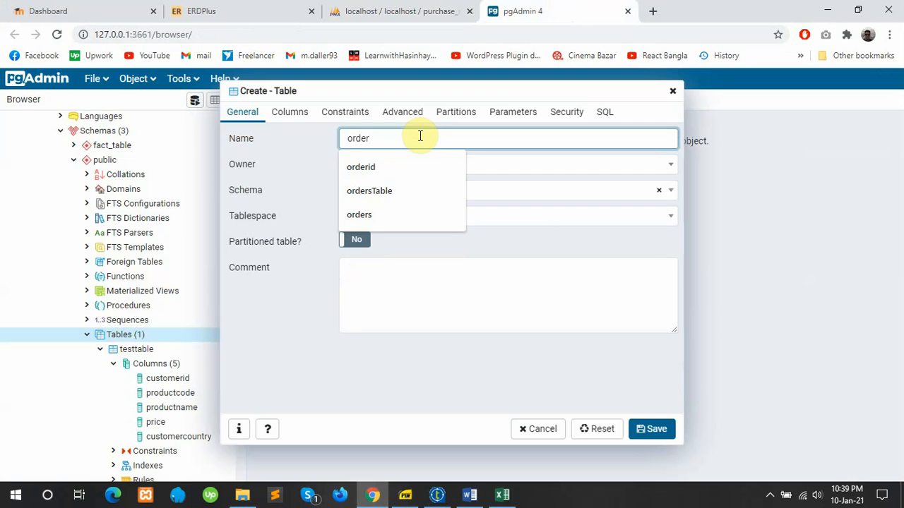
pyautogui.write('data')
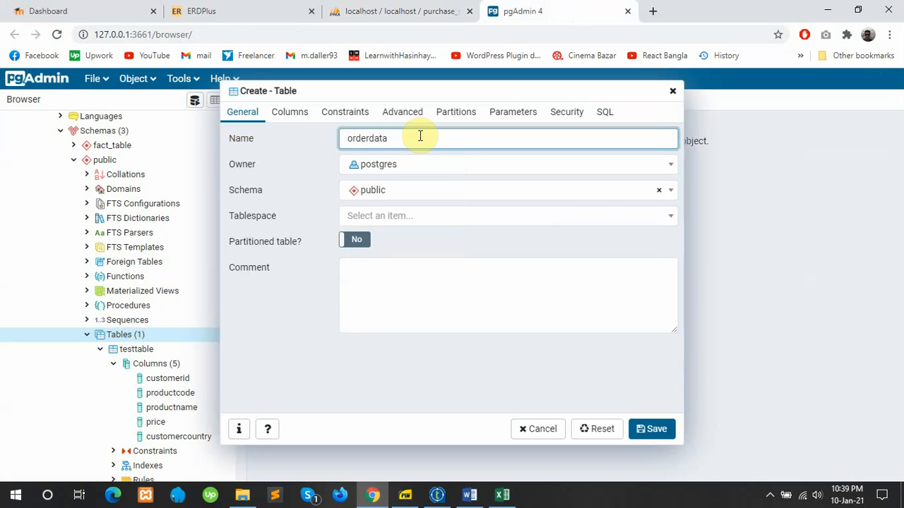
pyautogui.click(290, 112)
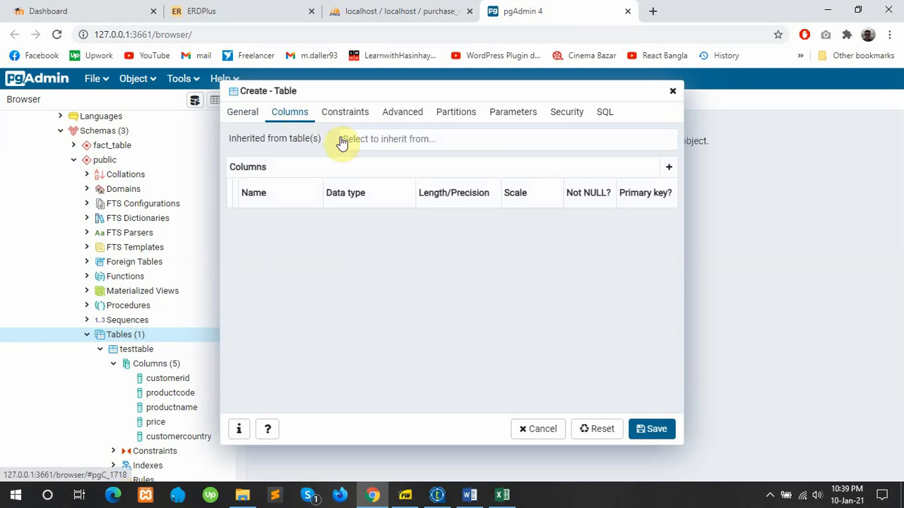
pyautogui.click(486, 139)
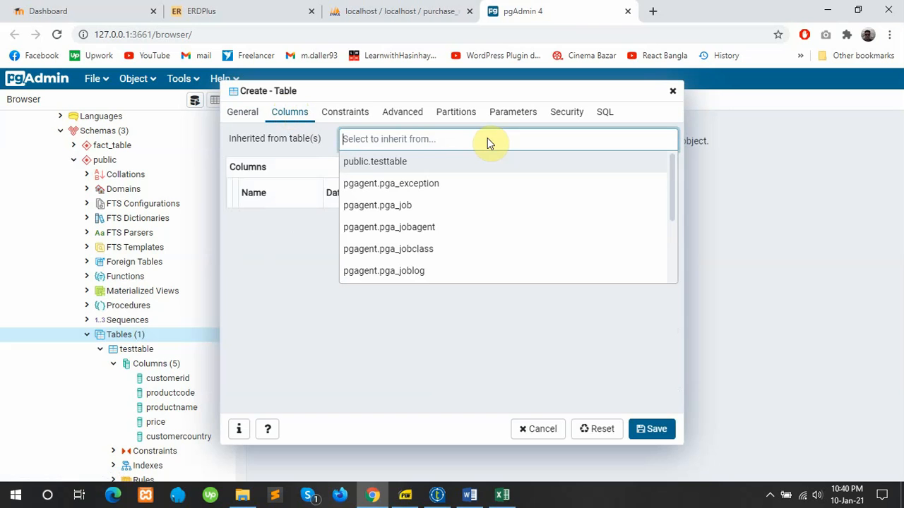
pyautogui.click(379, 164)
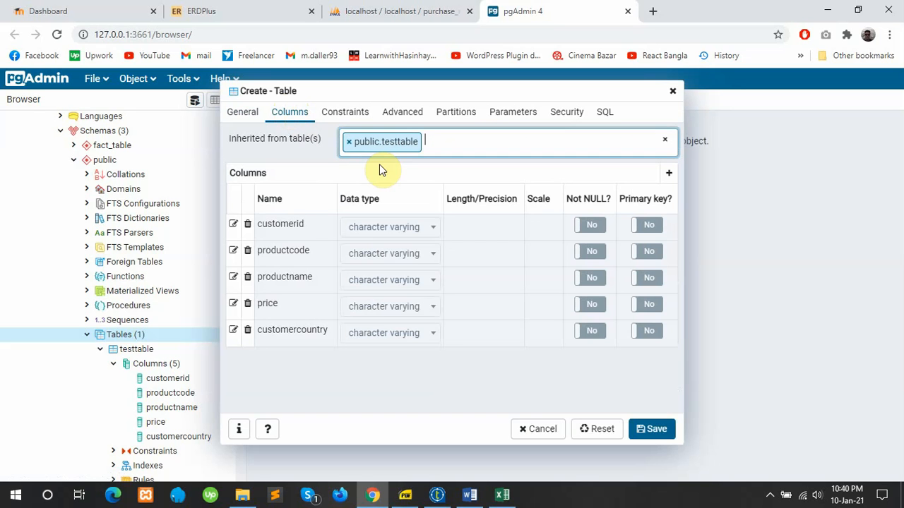
pyautogui.click(659, 430)
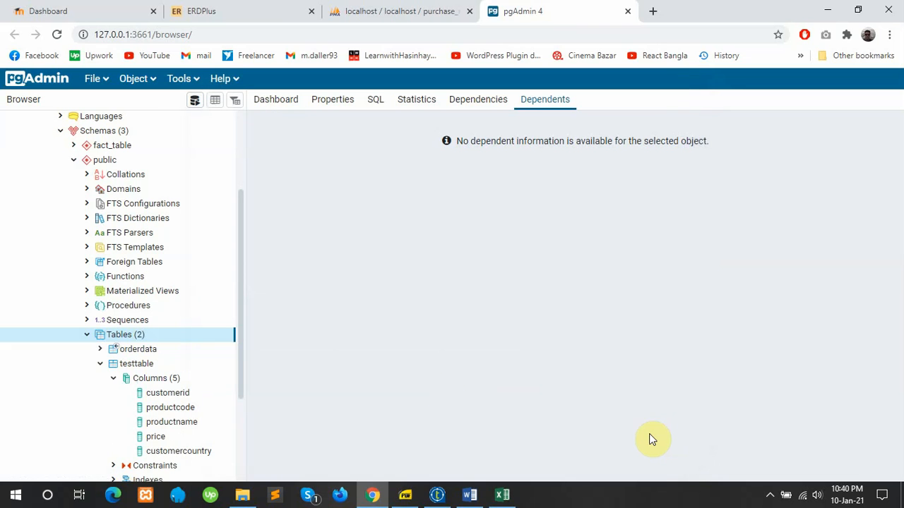
# Step: Expand orderdata to check its inherited columns
pyautogui.click(100, 351)
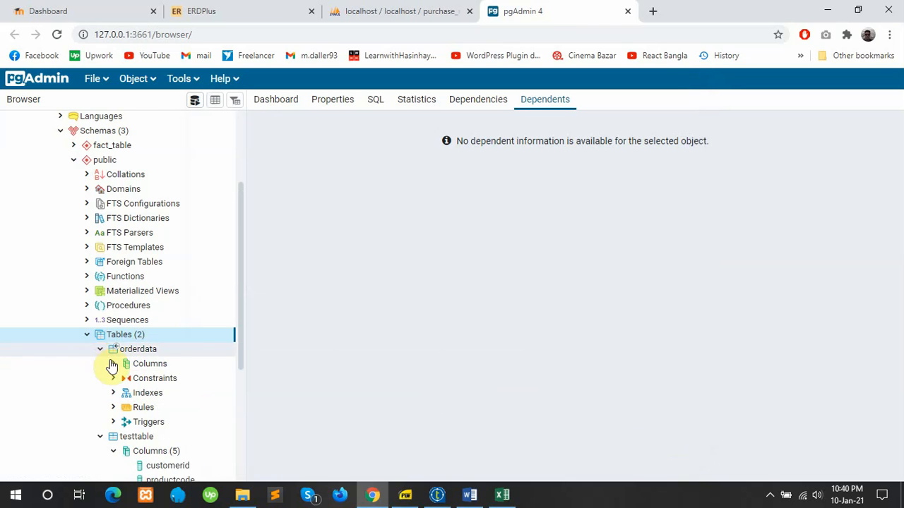
pyautogui.click(113, 364)
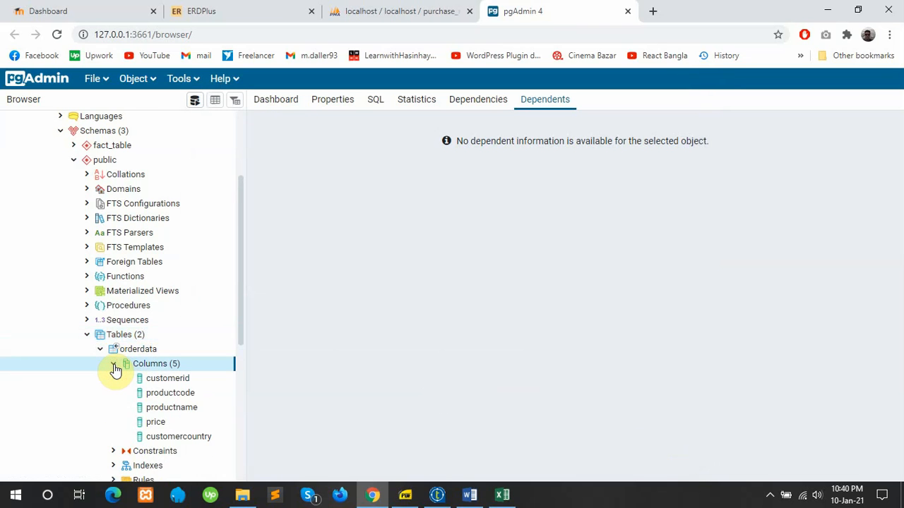
pyautogui.click(113, 363)
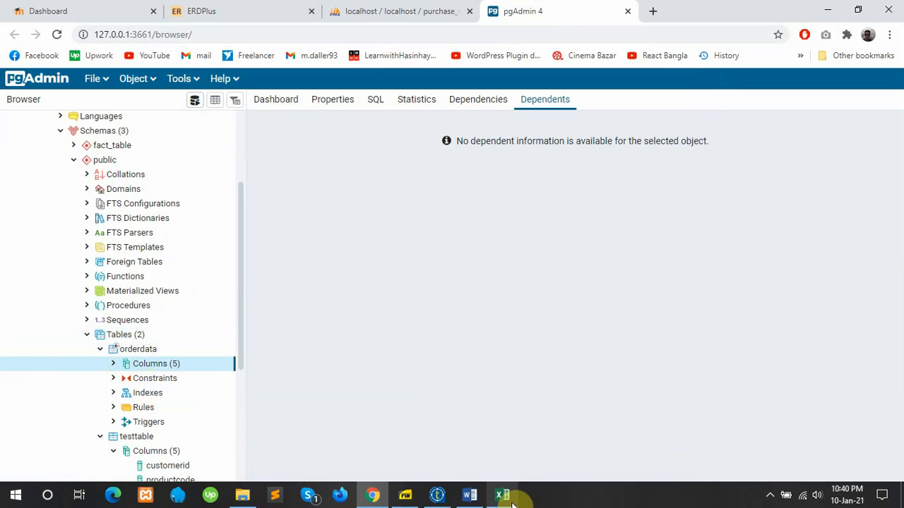
# Step: Retrieve the orderdata table schema from postgres > public into to_postgres1
pyautogui.click(433, 495)
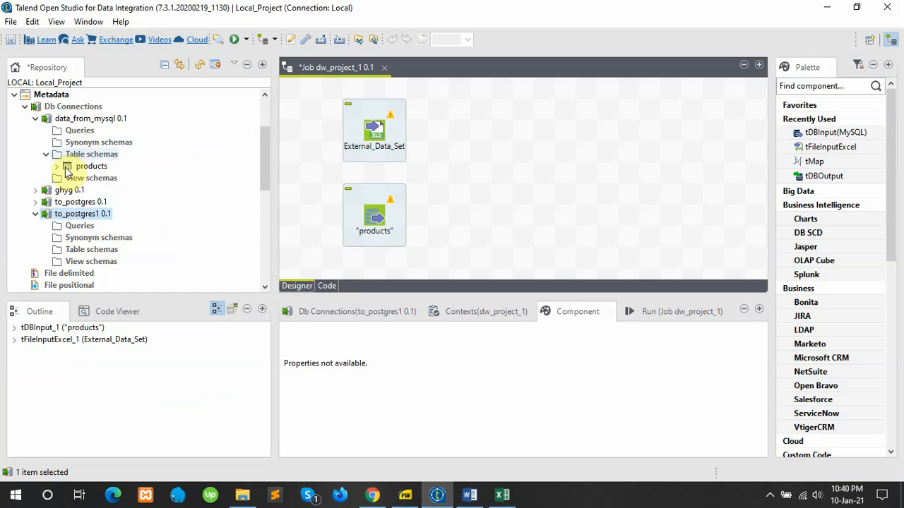
pyautogui.rightClick(82, 215)
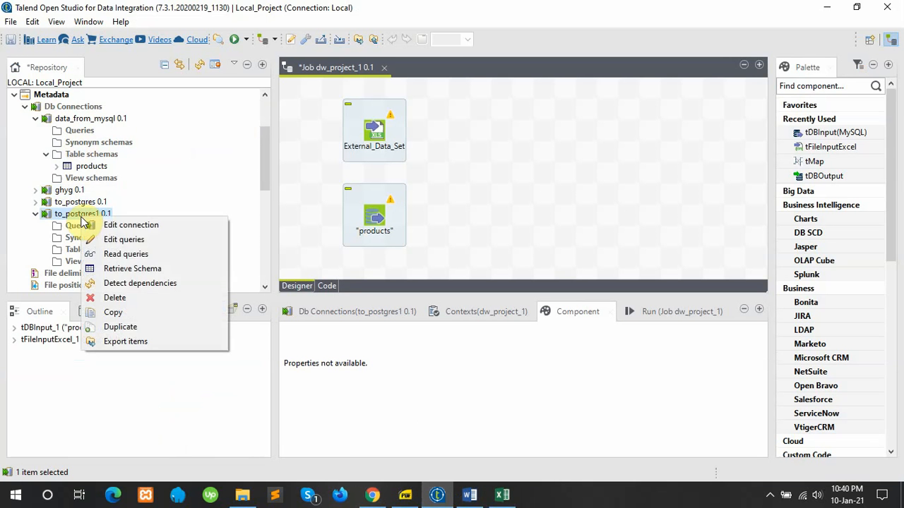
pyautogui.click(117, 269)
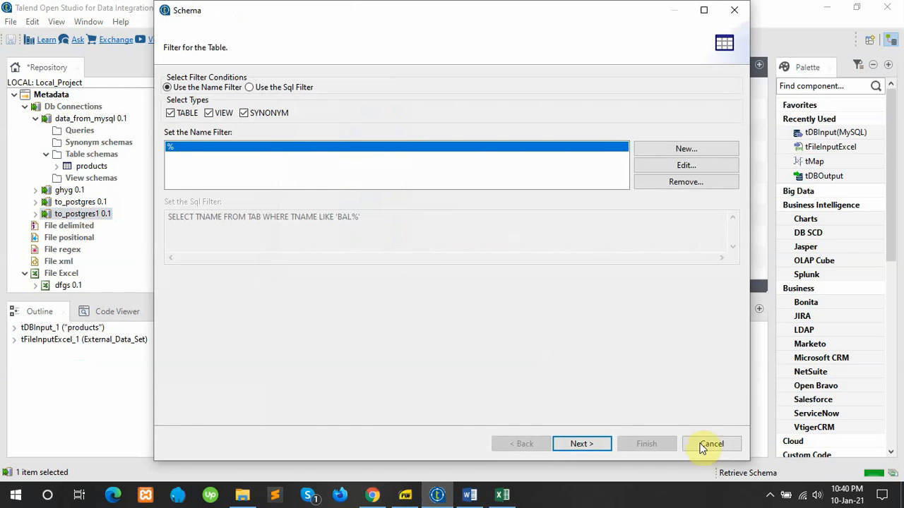
pyautogui.click(582, 446)
pyautogui.click(192, 150)
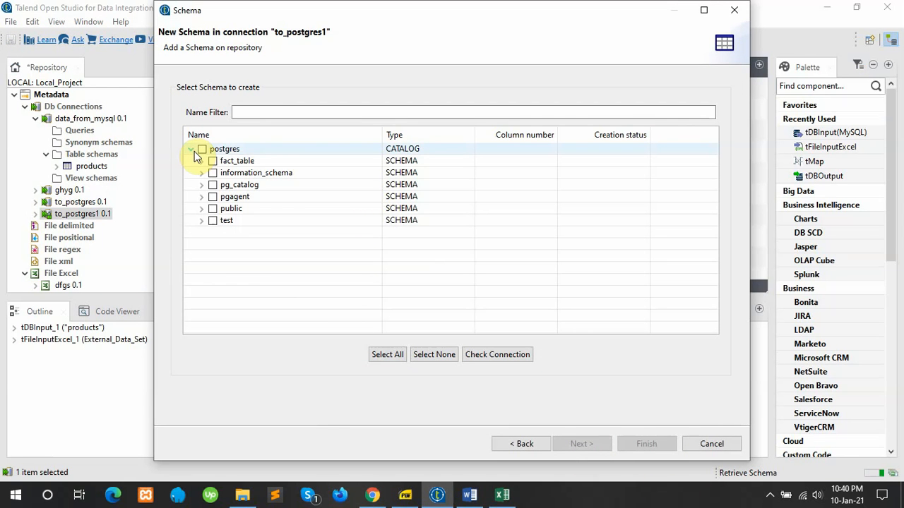
pyautogui.click(200, 209)
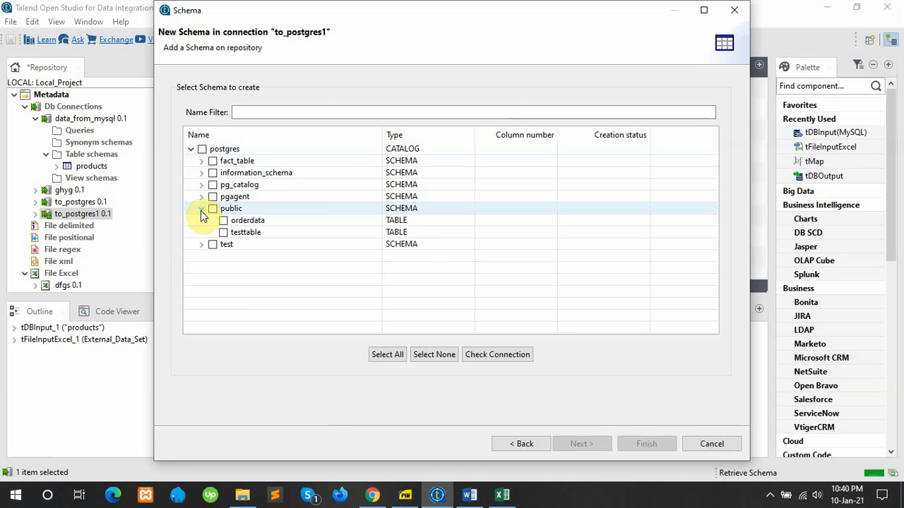
pyautogui.click(221, 221)
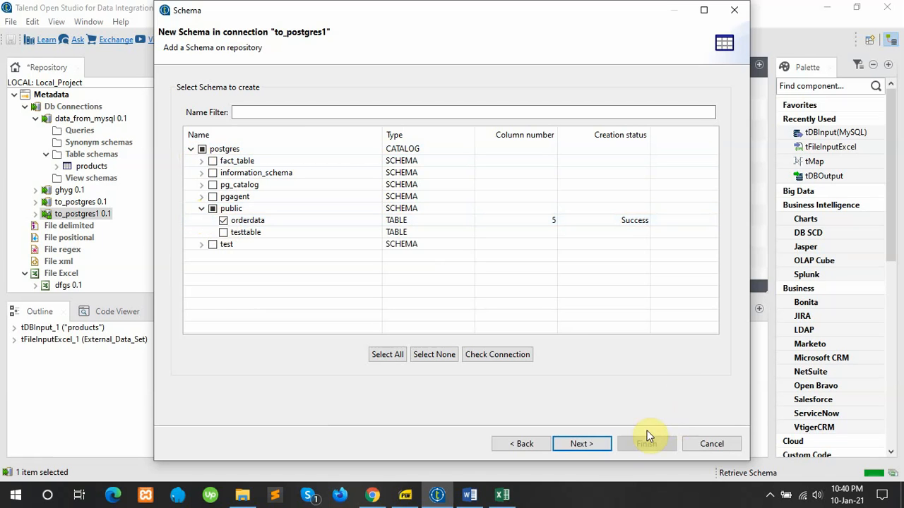
pyautogui.click(598, 442)
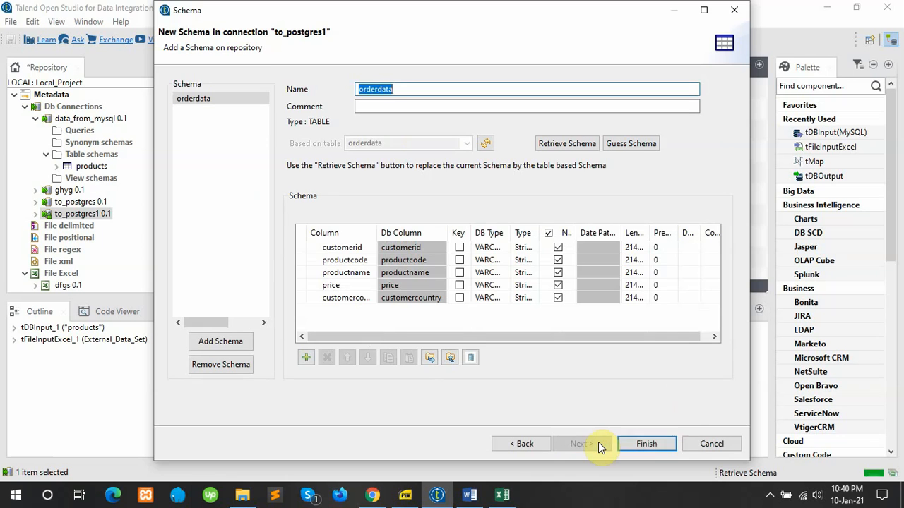
pyautogui.click(655, 446)
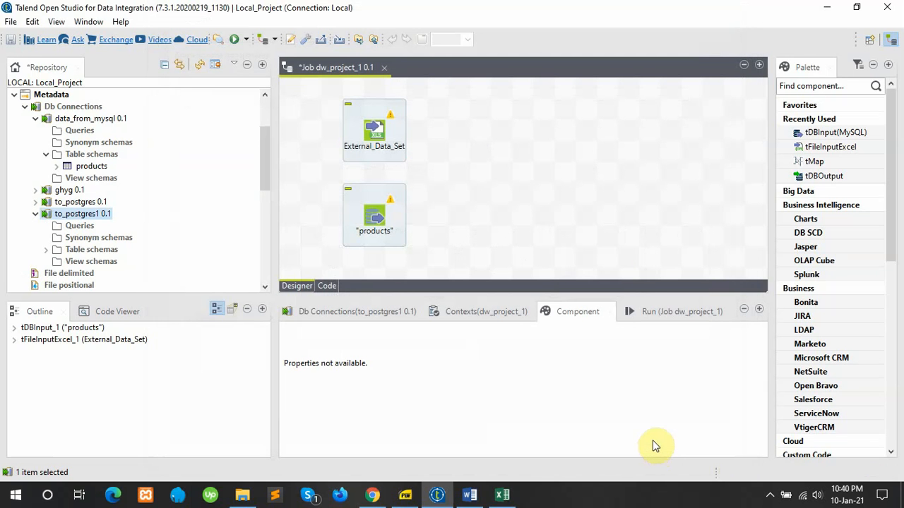
# Step: Place orderdata as a tDBOutput (PostgreSQL) component and add a tMap to the job
pyautogui.click(47, 249)
pyautogui.moveTo(70, 262); pyautogui.dragTo(650, 193)
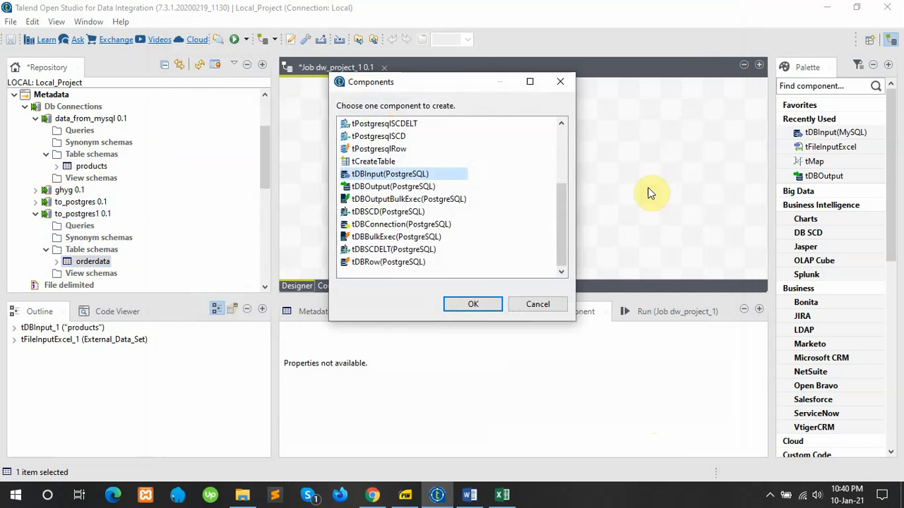
pyautogui.click(395, 186)
pyautogui.click(460, 305)
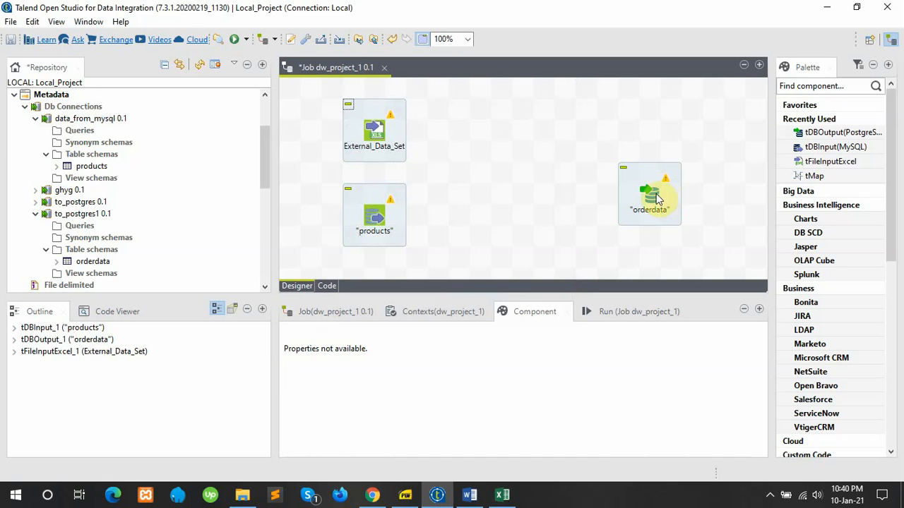
pyautogui.moveTo(813, 176); pyautogui.dragTo(503, 185)
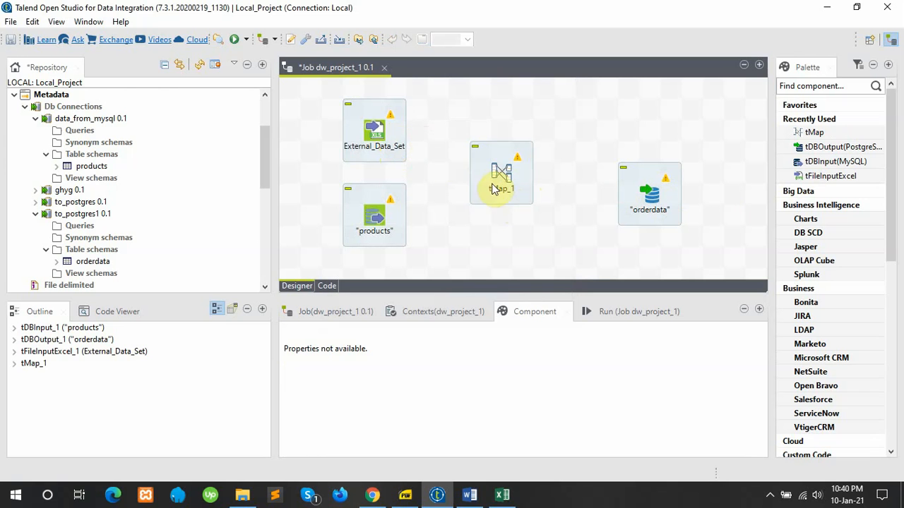
pyautogui.click(394, 131)
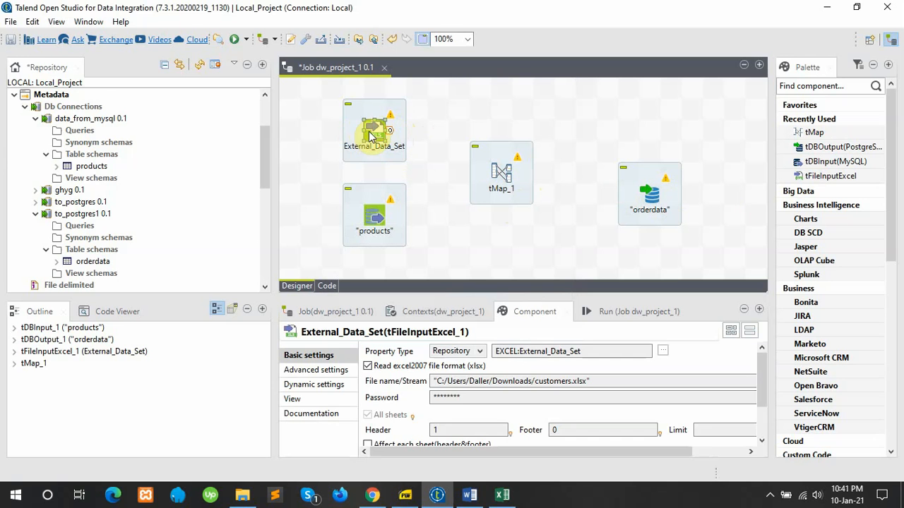
# Step: Connect External_Data_Set to tMap_1 with a Row > Main link carrying the customer data
pyautogui.moveTo(361, 133)
pyautogui.mouseDown()
pyautogui.moveTo(453, 138)
pyautogui.moveTo(372, 134)
pyautogui.mouseUp()
pyautogui.click(463, 150)
pyautogui.moveTo(462, 149); pyautogui.dragTo(404, 137)
pyautogui.rightClick(394, 130)
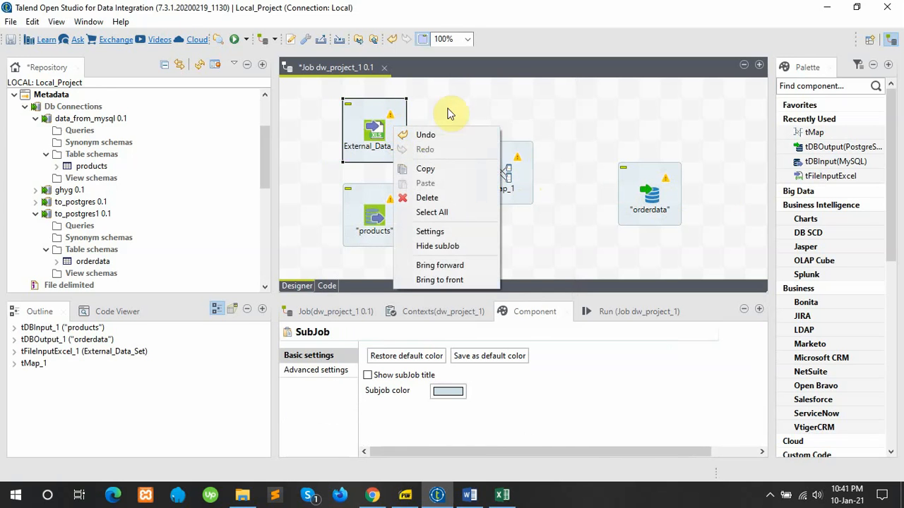
pyautogui.click(448, 120)
pyautogui.click(385, 139)
pyautogui.rightClick(385, 139)
pyautogui.moveTo(494, 143)
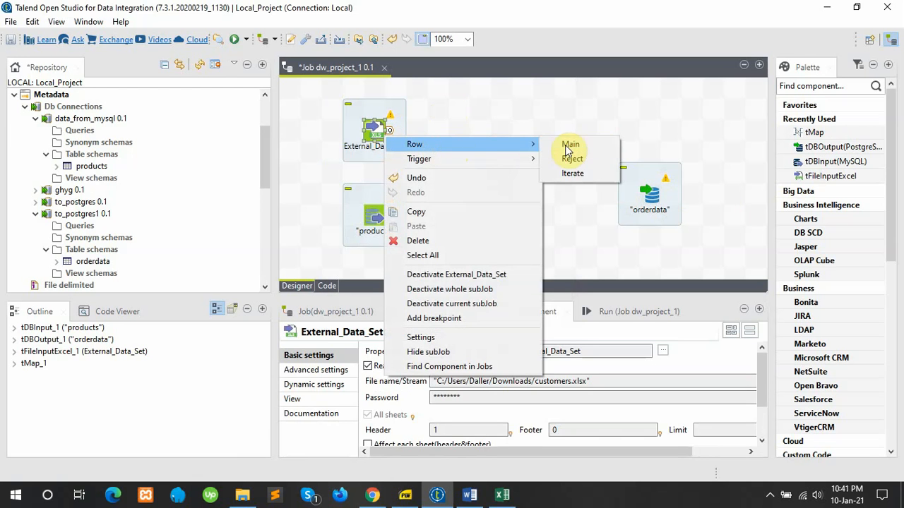
pyautogui.click(569, 145)
pyautogui.click(486, 185)
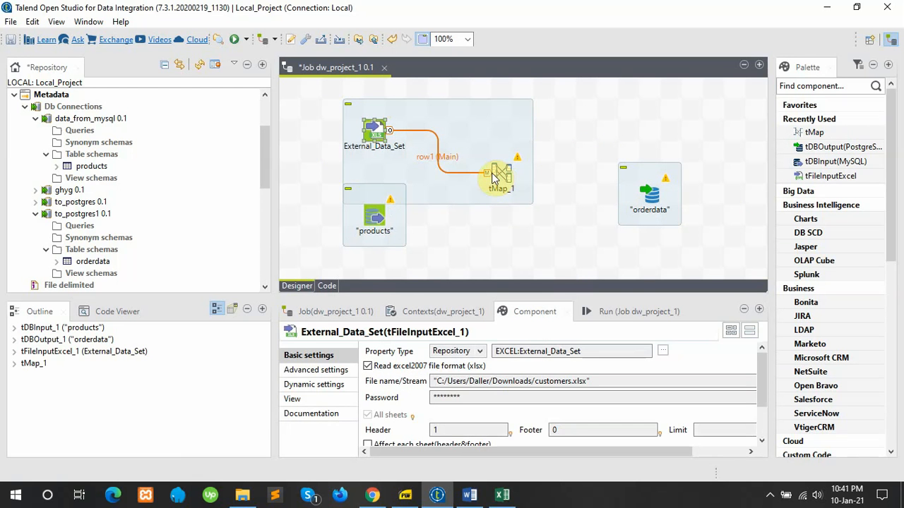
# Step: Link products into tMap_1 as the lookup with a Row > Main connection
pyautogui.rightClick(380, 223)
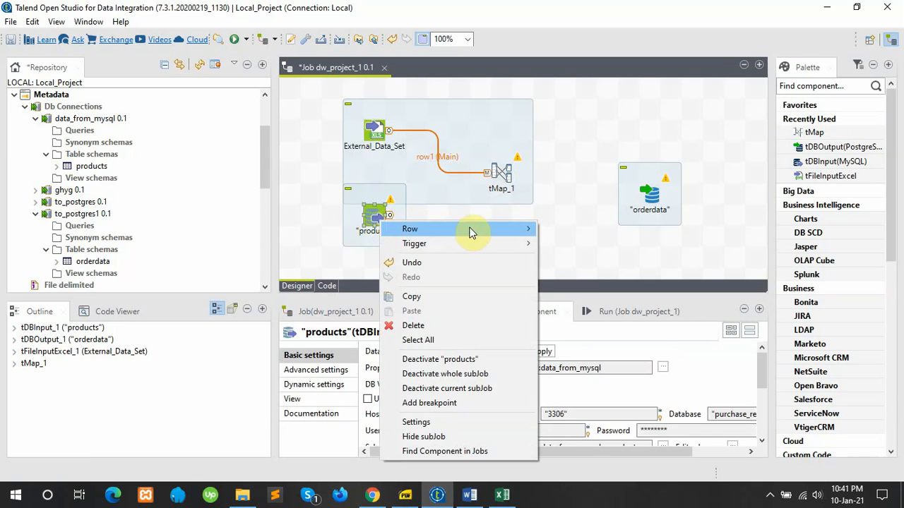
pyautogui.moveTo(495, 228)
pyautogui.click(570, 228)
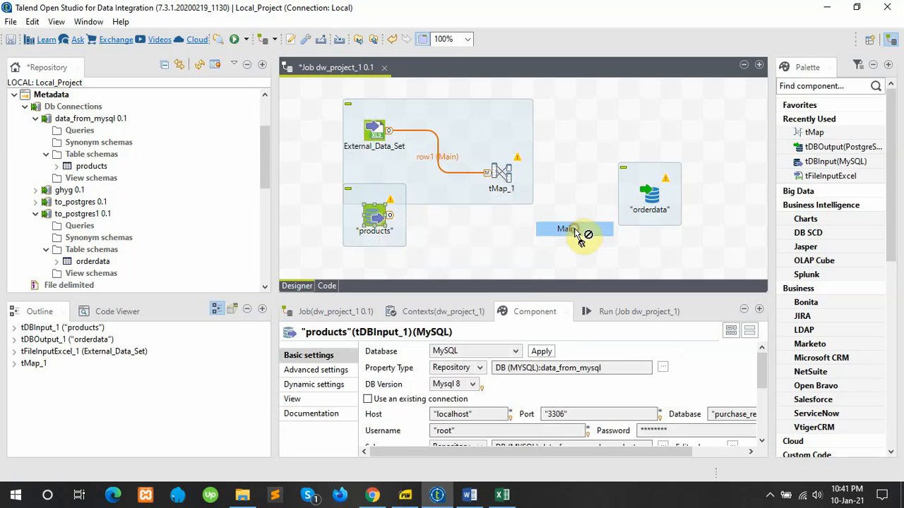
pyautogui.click(503, 180)
# Step: Route a new tMap_1 output named facttable into orderdata, taking over orderdata's schema
pyautogui.click(502, 173)
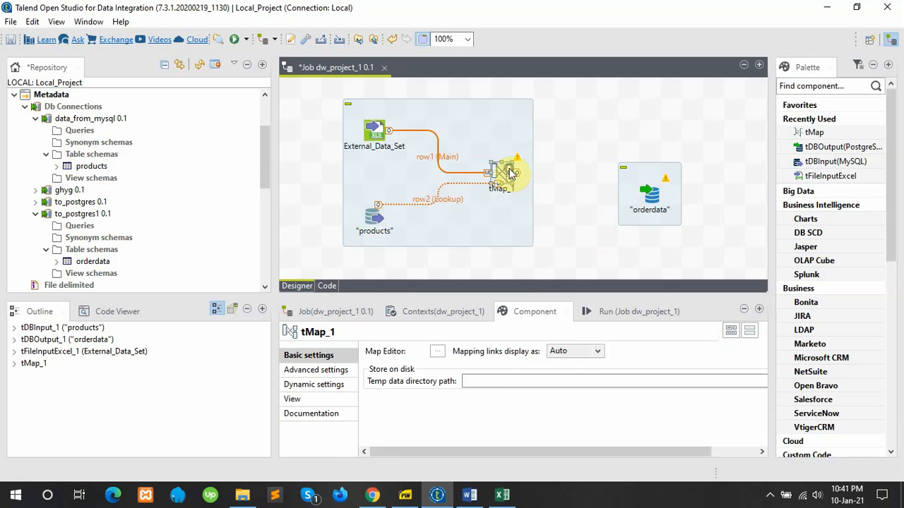
pyautogui.rightClick(509, 171)
pyautogui.moveTo(611, 178)
pyautogui.click(708, 179)
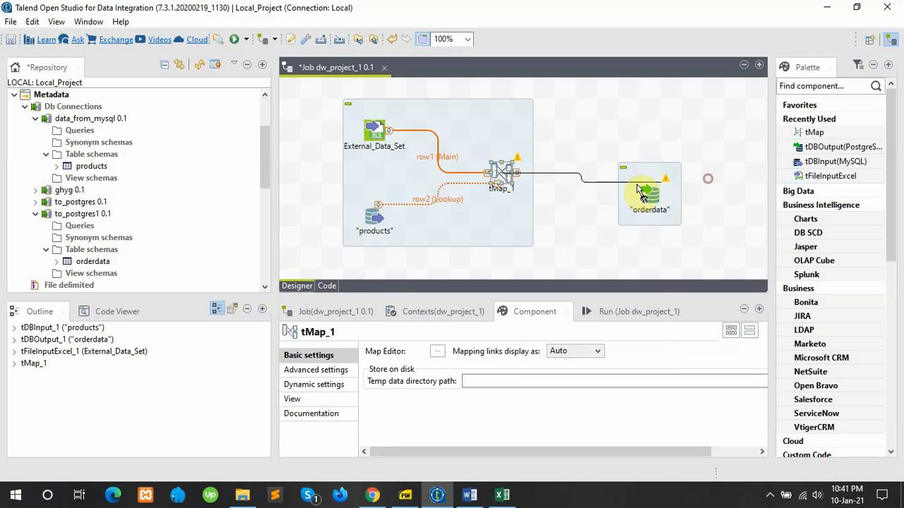
pyautogui.click(654, 205)
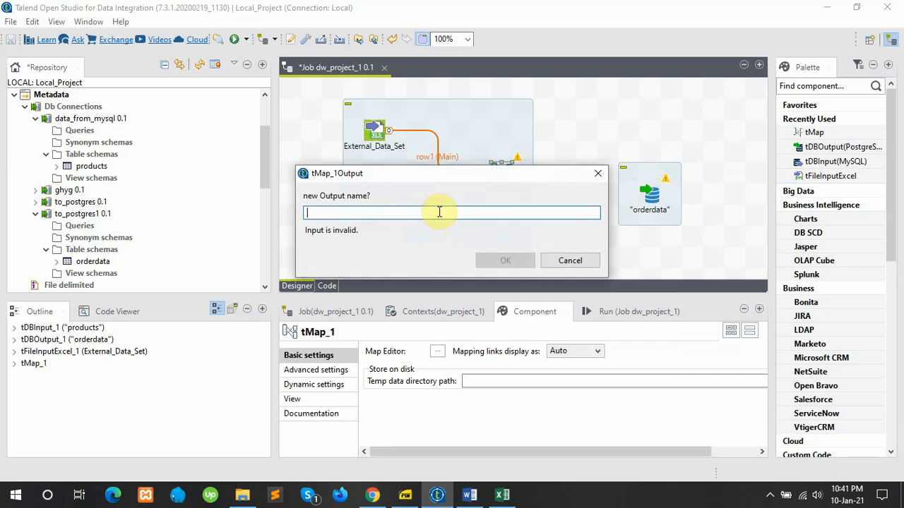
pyautogui.write('facttable')
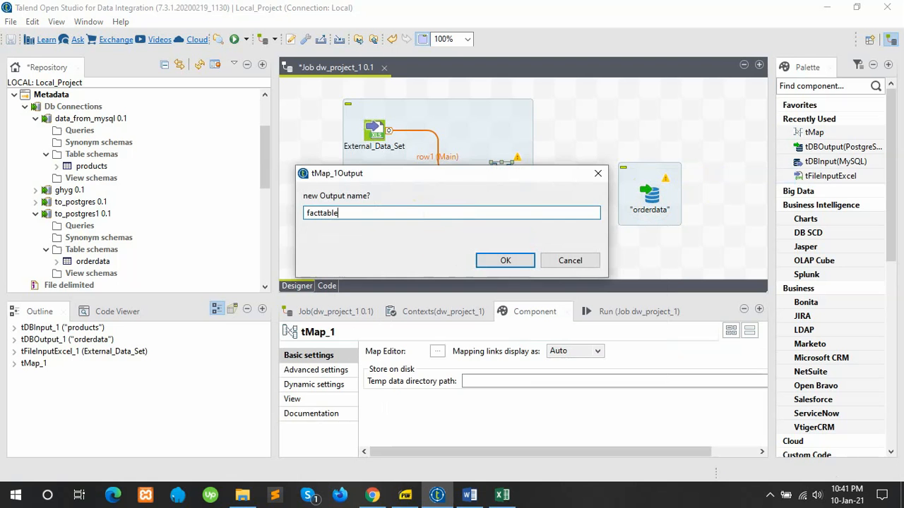
pyautogui.click(508, 263)
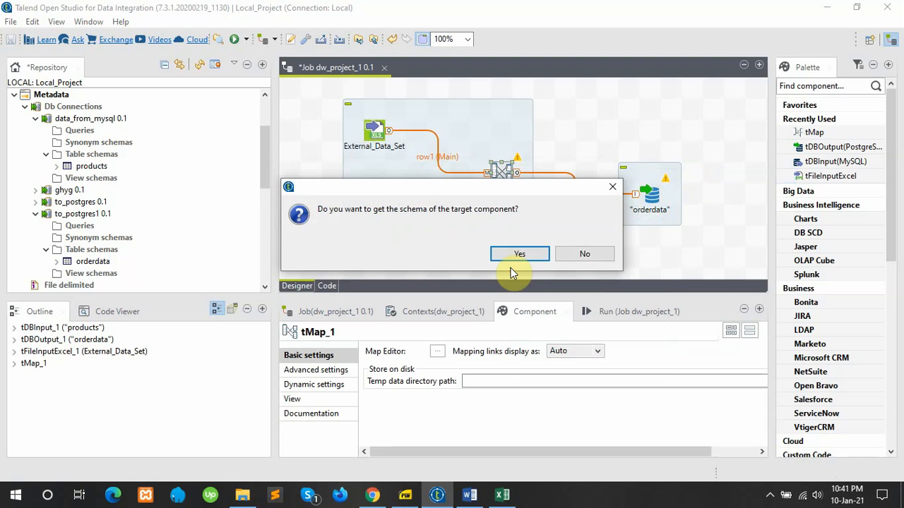
pyautogui.click(516, 258)
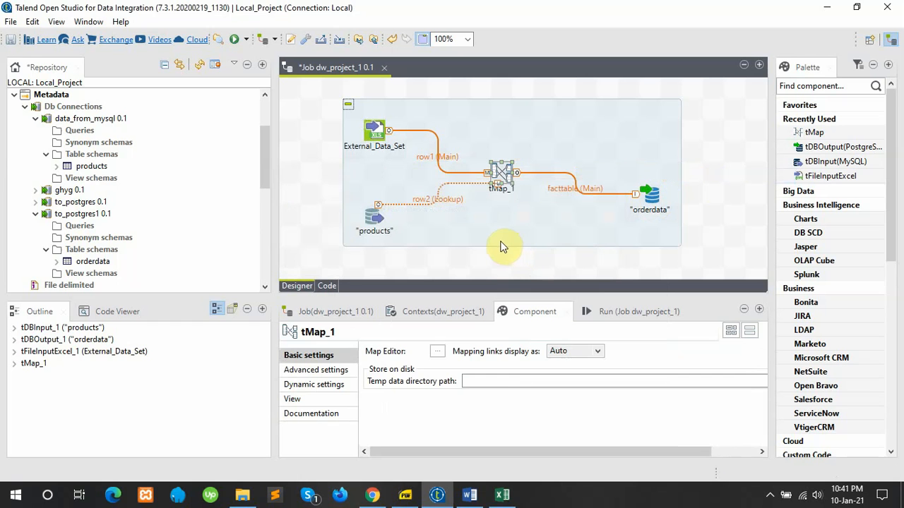
# Step: In tMap_1, map customerid, customercountry, productcode, name and price into facttable's columns
pyautogui.doubleClick(501, 183)
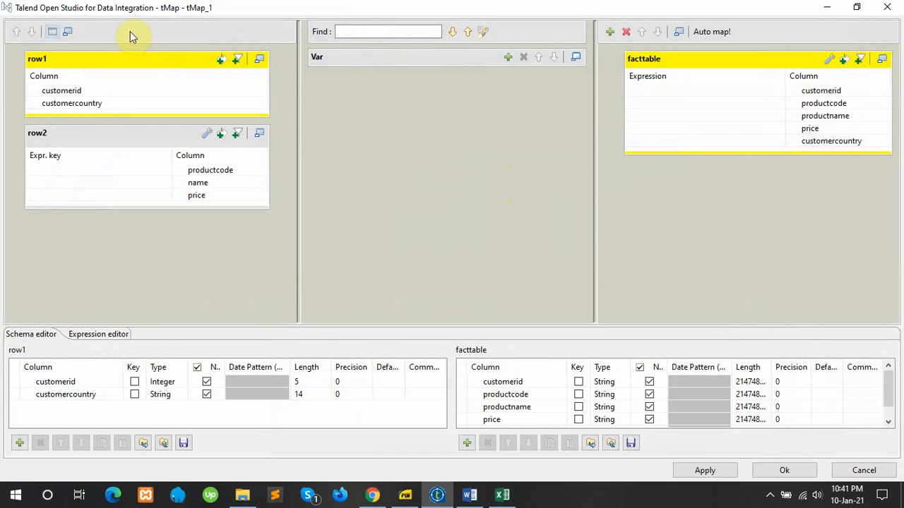
pyautogui.moveTo(73, 92); pyautogui.dragTo(697, 91)
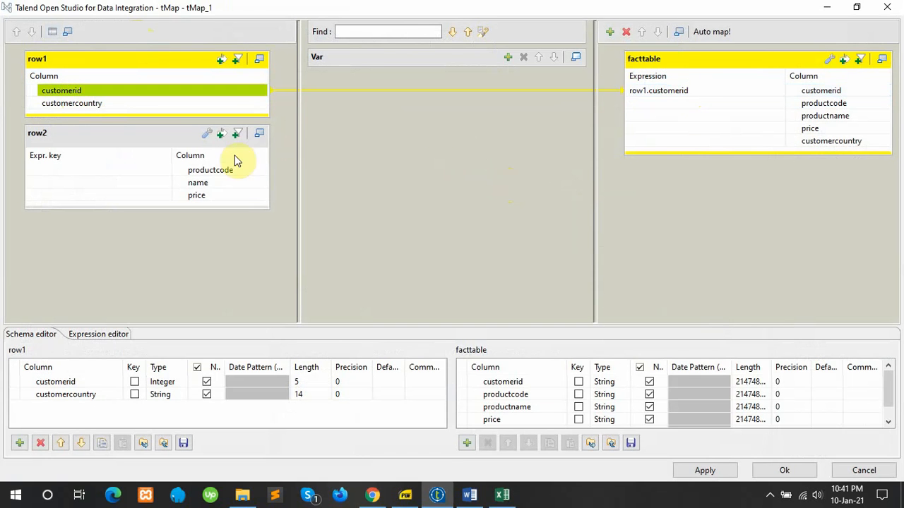
pyautogui.moveTo(82, 107); pyautogui.dragTo(730, 146)
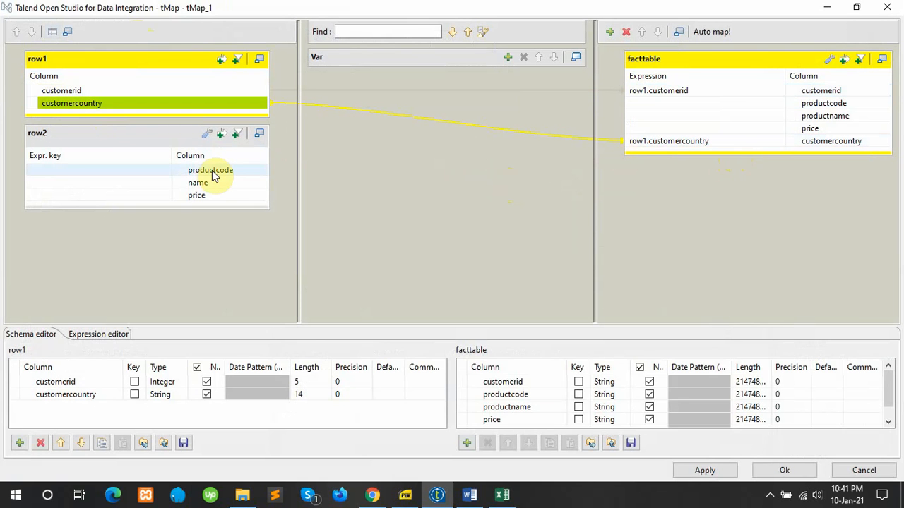
pyautogui.moveTo(214, 176); pyautogui.dragTo(734, 104)
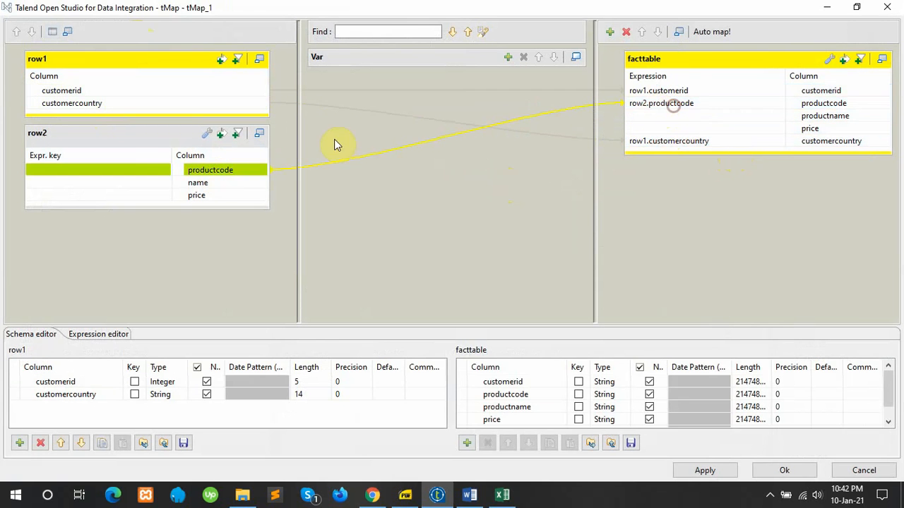
pyautogui.moveTo(205, 187); pyautogui.dragTo(644, 116)
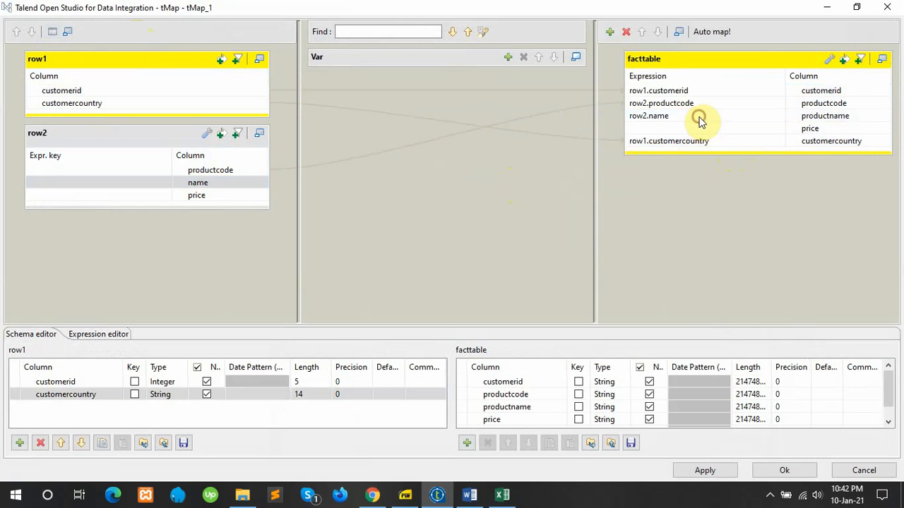
pyautogui.moveTo(208, 195); pyautogui.dragTo(688, 131)
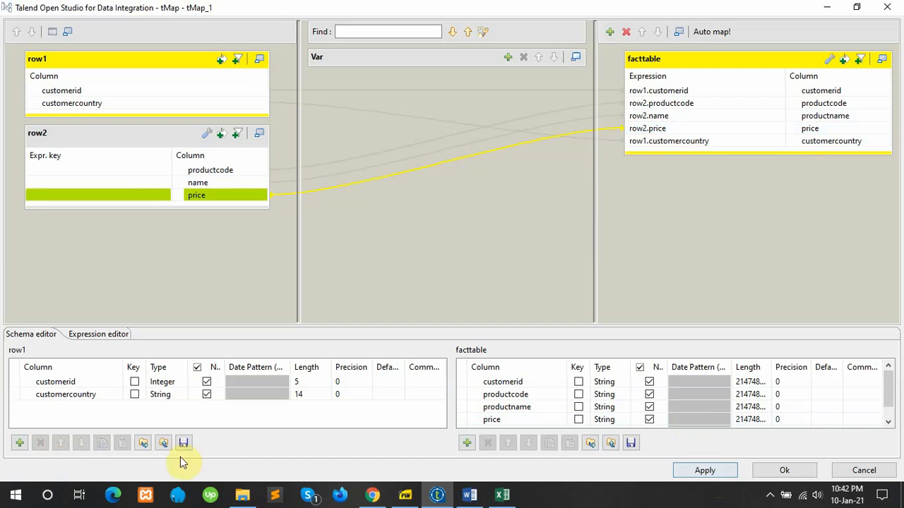
# Step: Change row1 customerid's type to String in the schema editor and apply the mapping
pyautogui.click(176, 388)
pyautogui.click(187, 383)
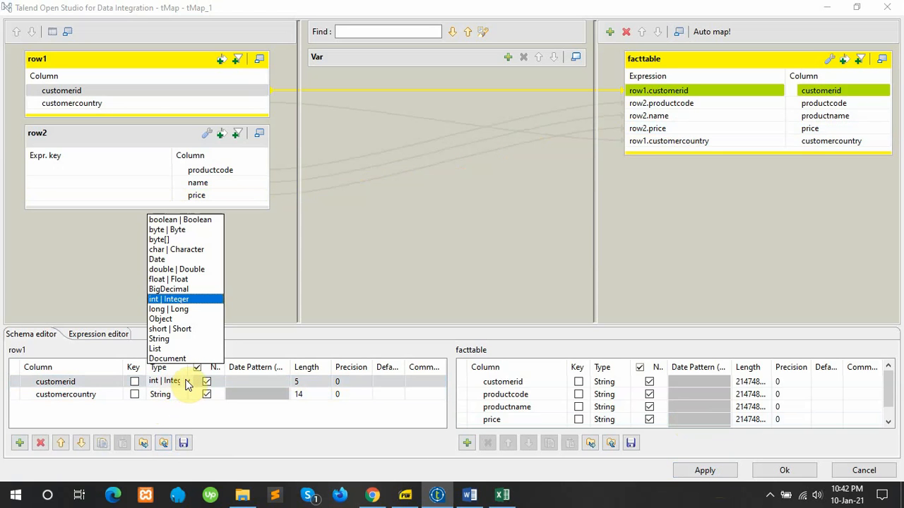
pyautogui.click(166, 339)
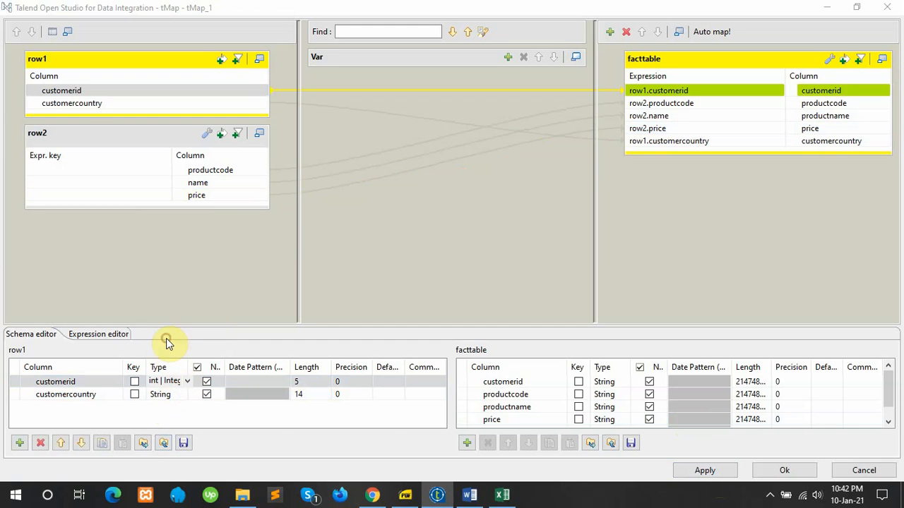
pyautogui.click(406, 424)
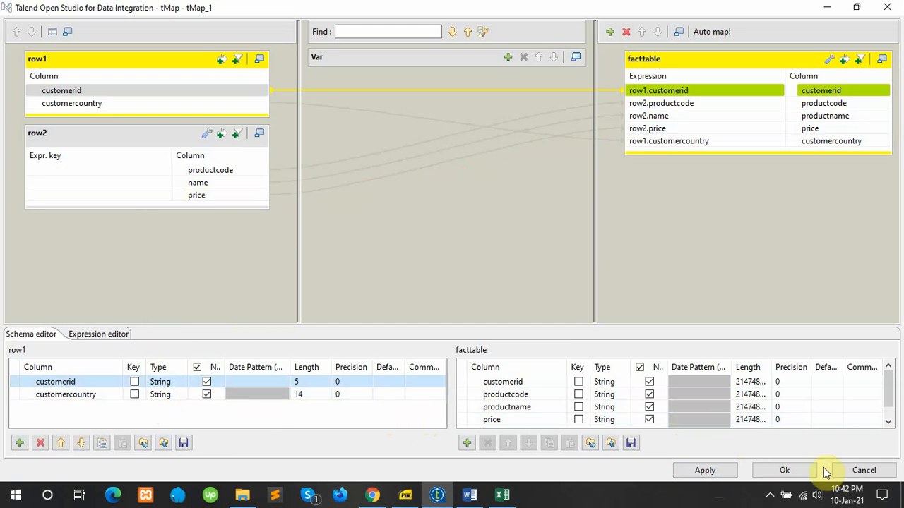
pyautogui.click(705, 471)
pyautogui.click(778, 473)
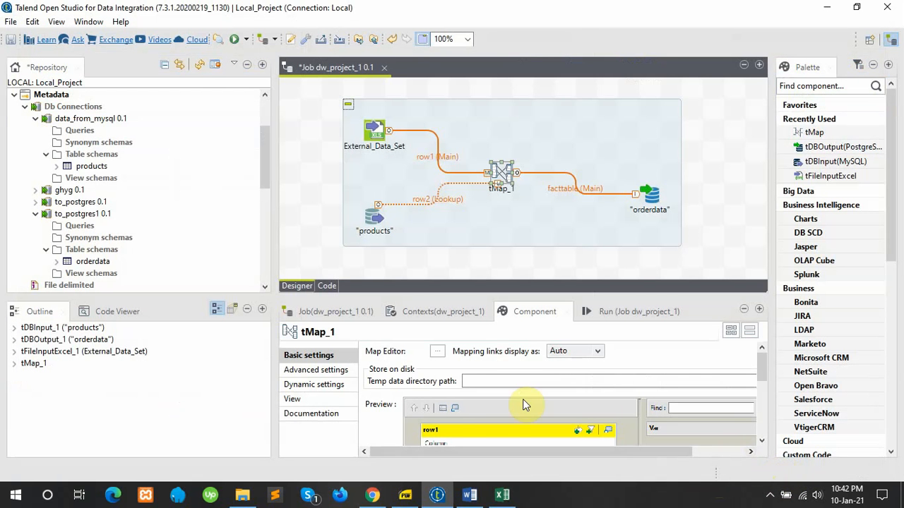
# Step: Run the dw_project_1 job and watch 1830000 rows flow into orderdata
pyautogui.scroll(-1, 516, 405)
pyautogui.scroll(1, 502, 408)
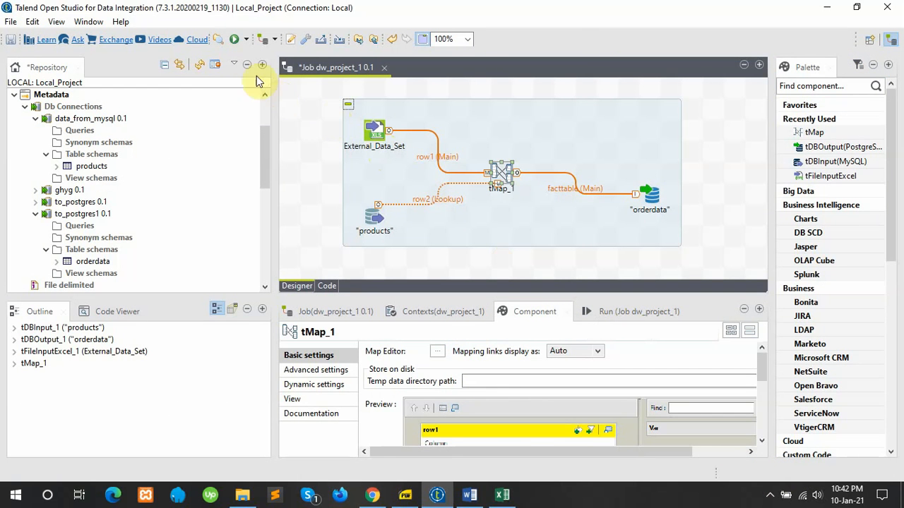
pyautogui.click(235, 40)
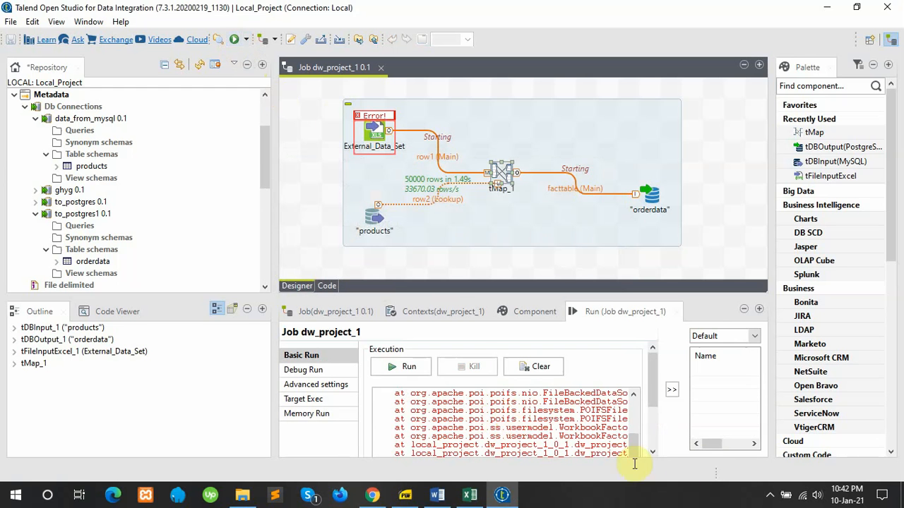
pyautogui.click(772, 493)
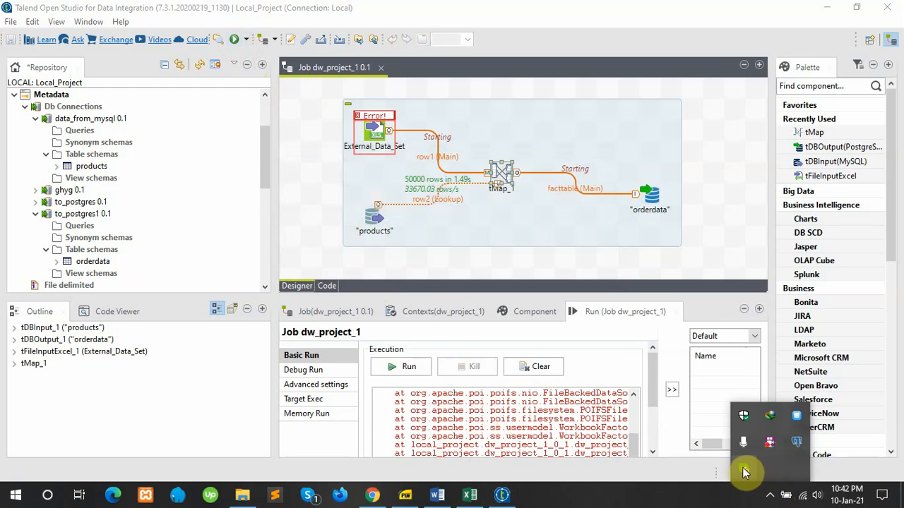
pyautogui.click(771, 450)
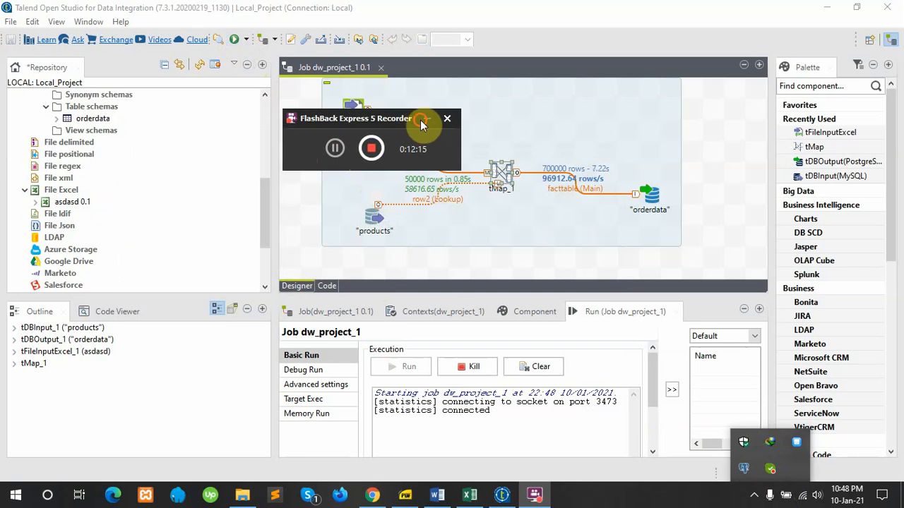
pyautogui.click(422, 121)
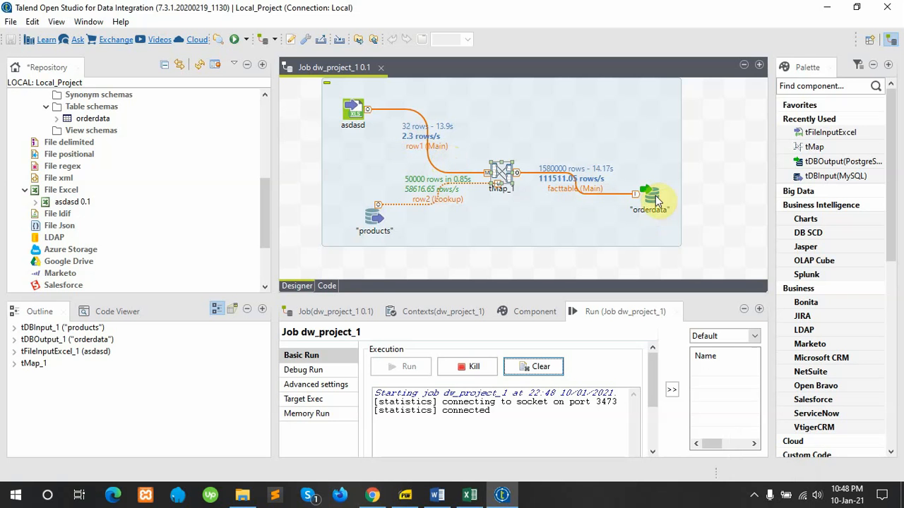
# Step: In pgAdmin, view all rows of orderdata and scroll the loaded product and country data
pyautogui.click(373, 497)
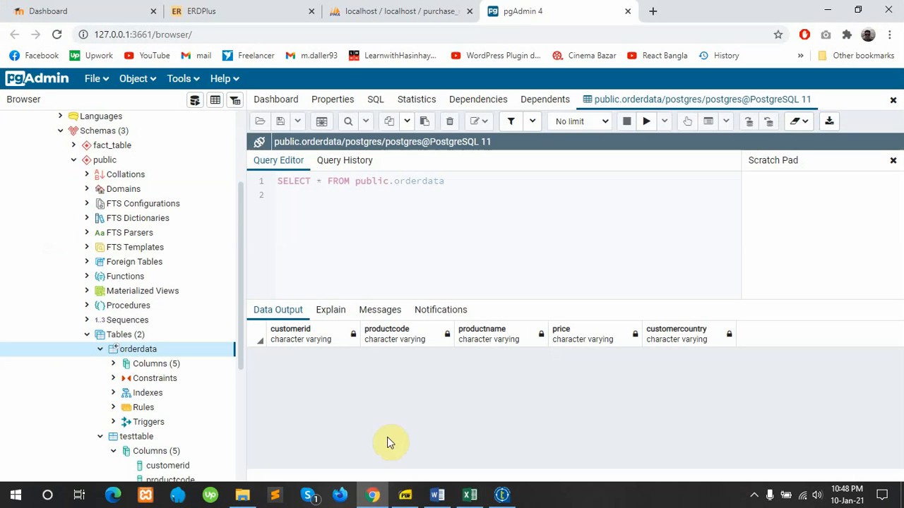
pyautogui.rightClick(130, 349)
pyautogui.click(275, 305)
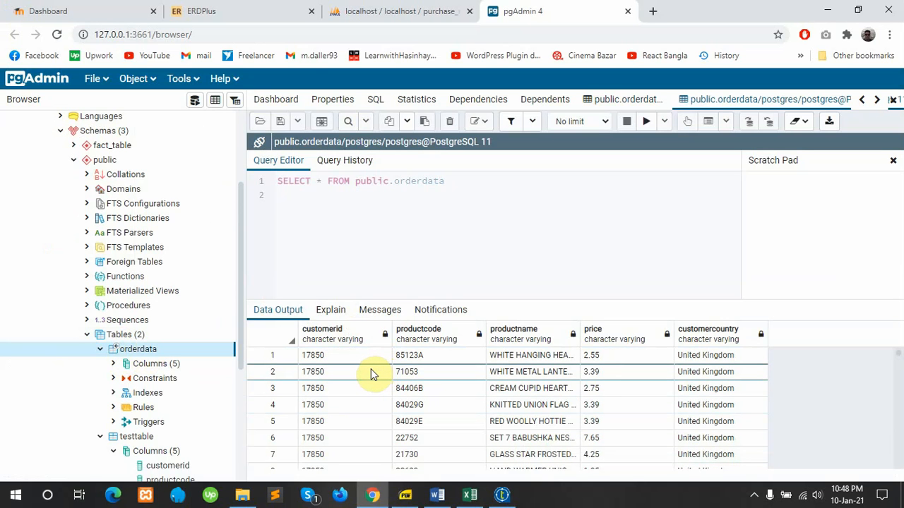
pyautogui.scroll(-6, 371, 381)
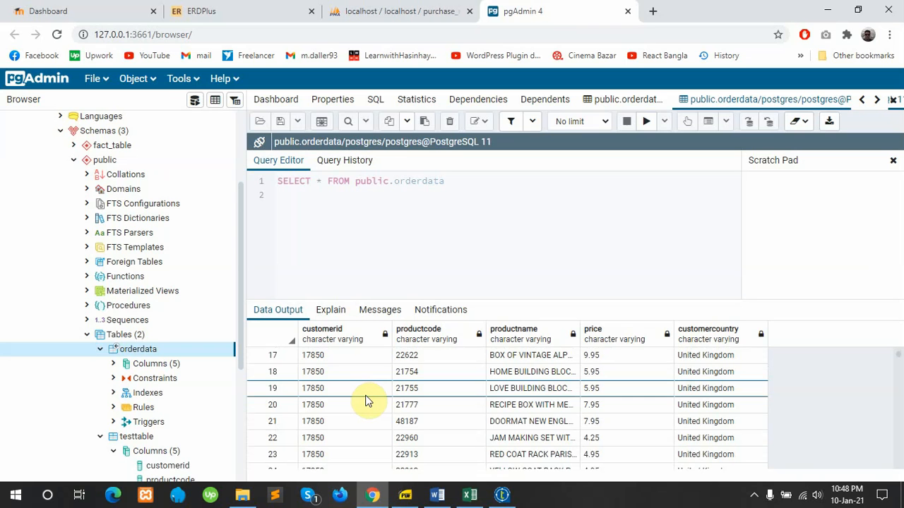
pyautogui.click(754, 498)
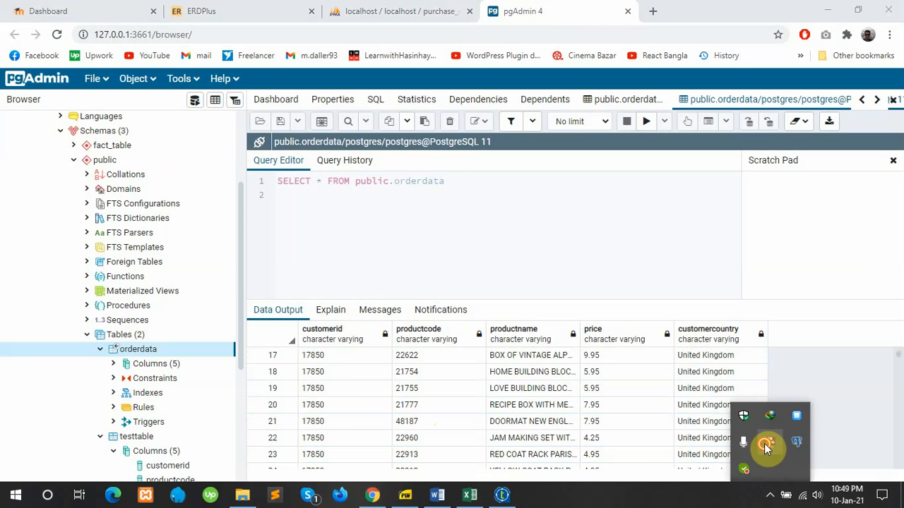